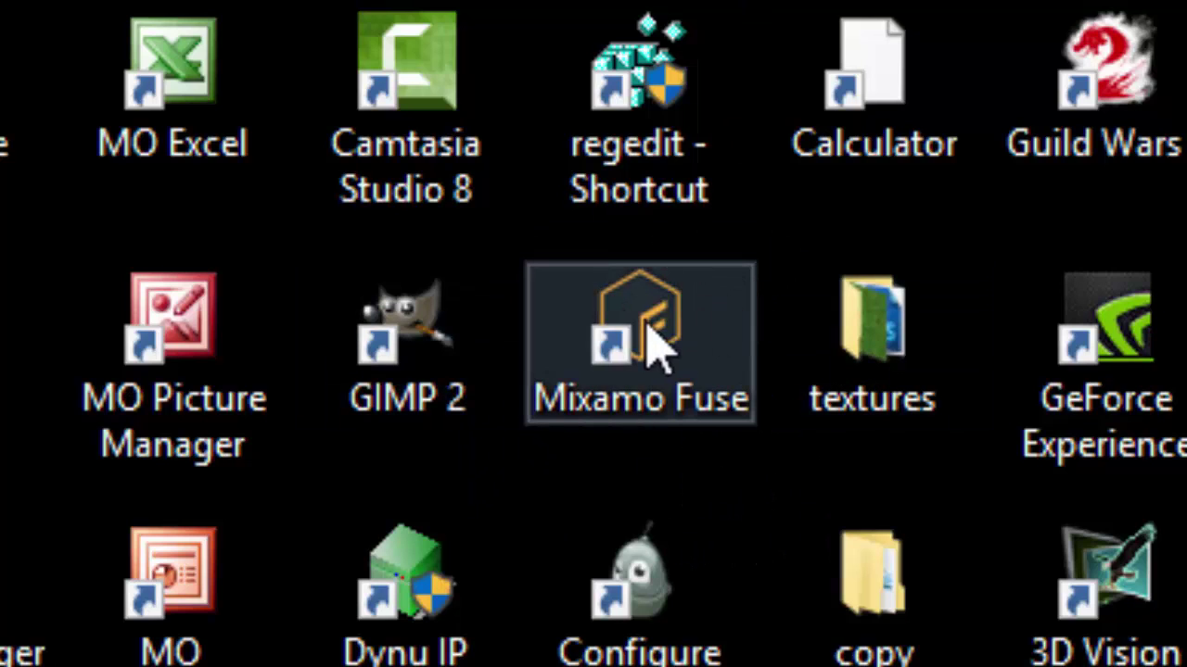
- Launch Mixamo Fuse and maximize its window so the Head library fills the screen
double_click(647, 326)
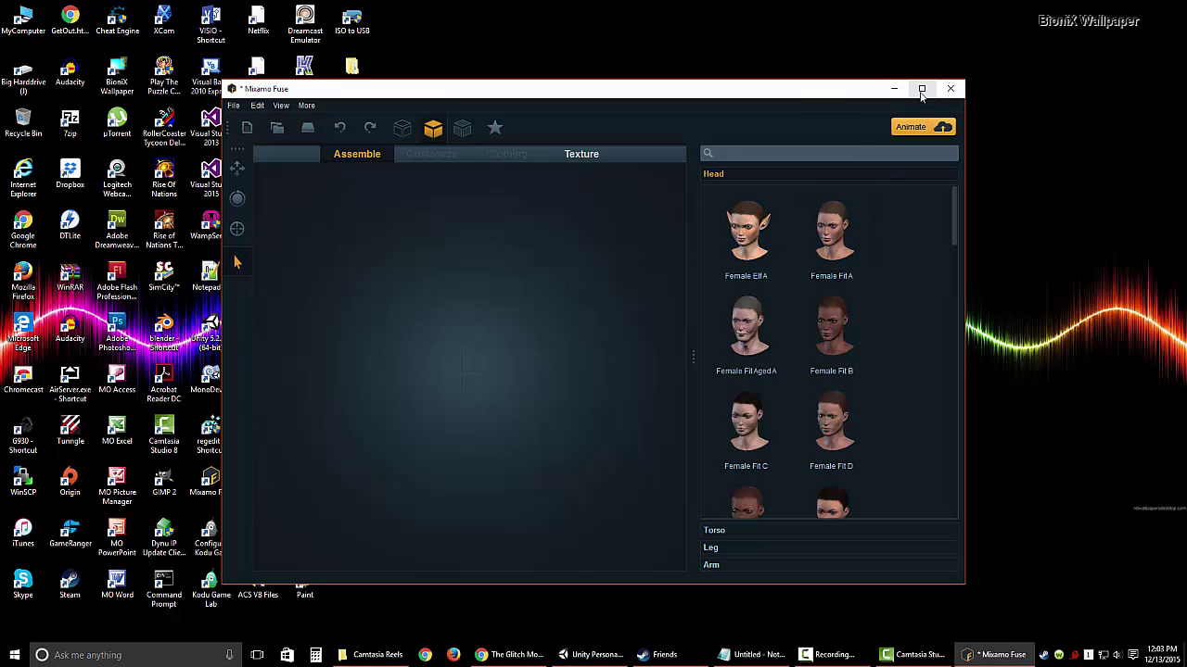
click(922, 89)
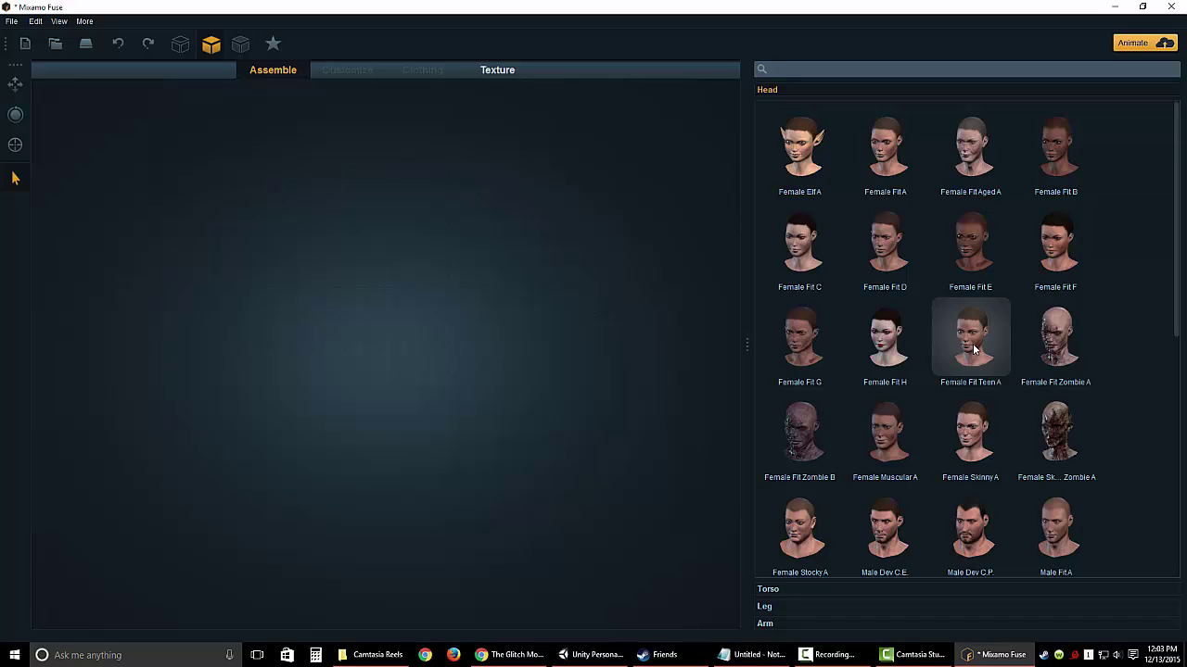
- Browse the head library and add the Male Fit D head
scroll(954, 396, down, 2)
scroll(954, 396, down, 3)
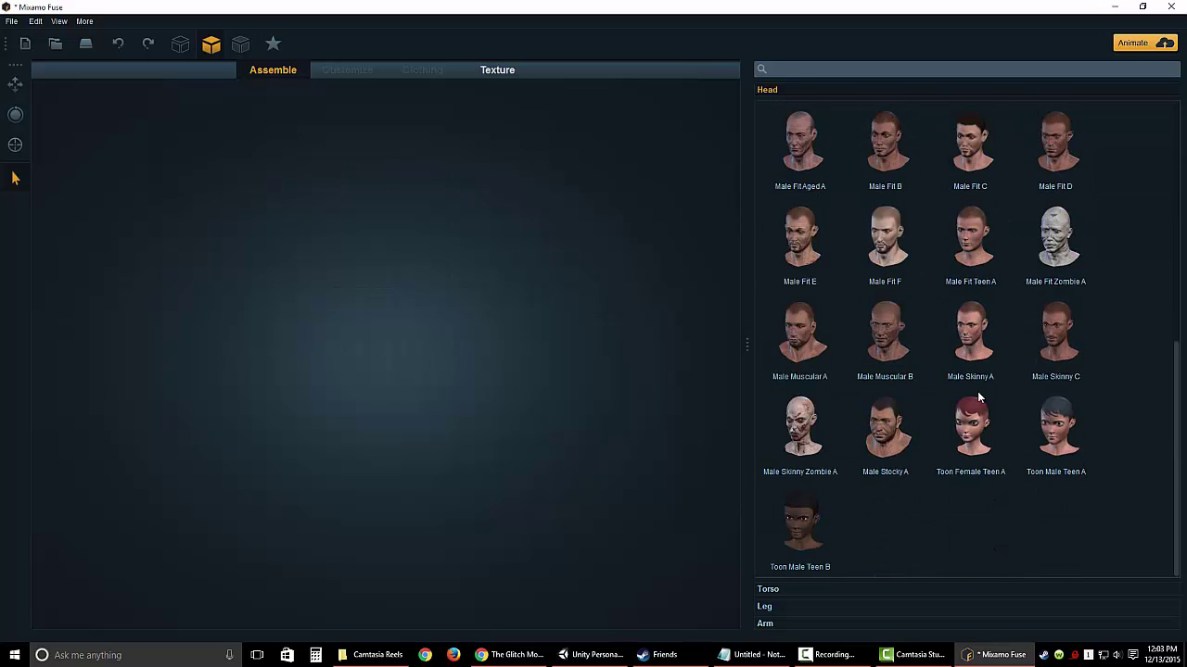
scroll(973, 389, up, 5)
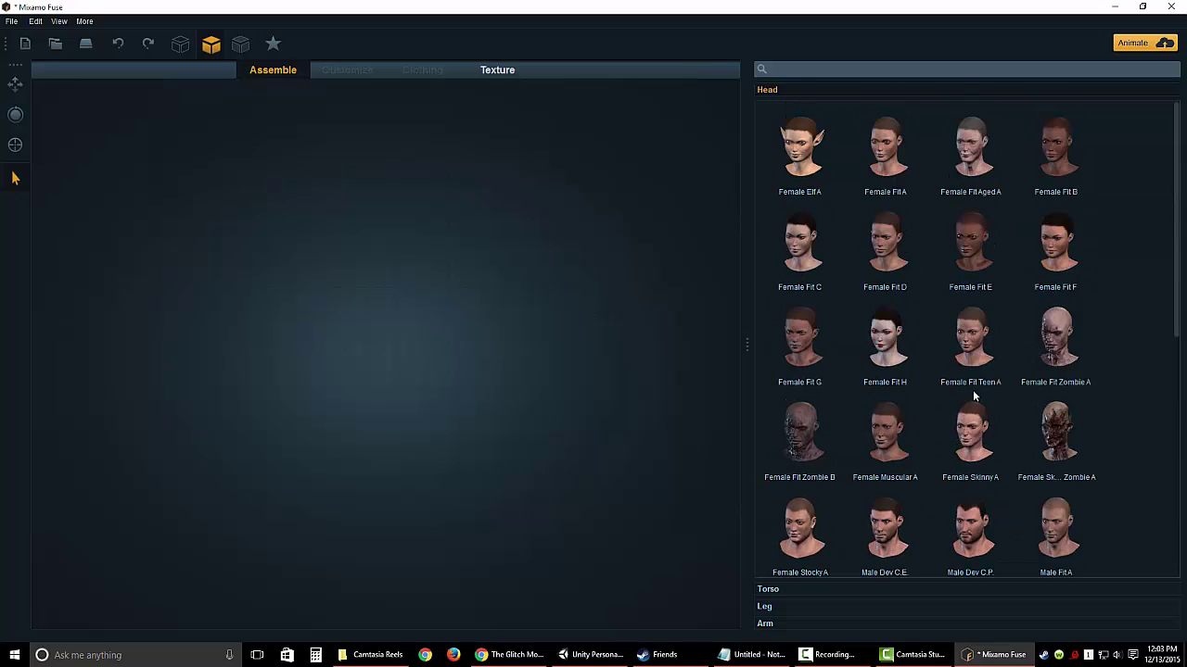
scroll(959, 366, down, 2)
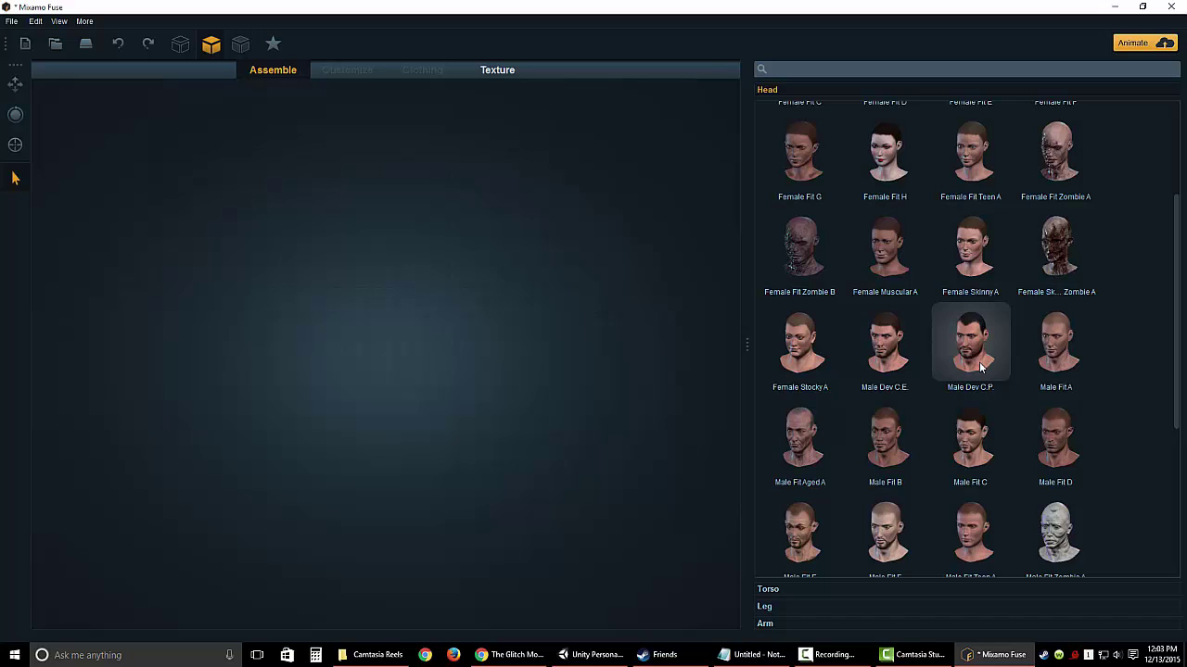
scroll(965, 350, down, 1)
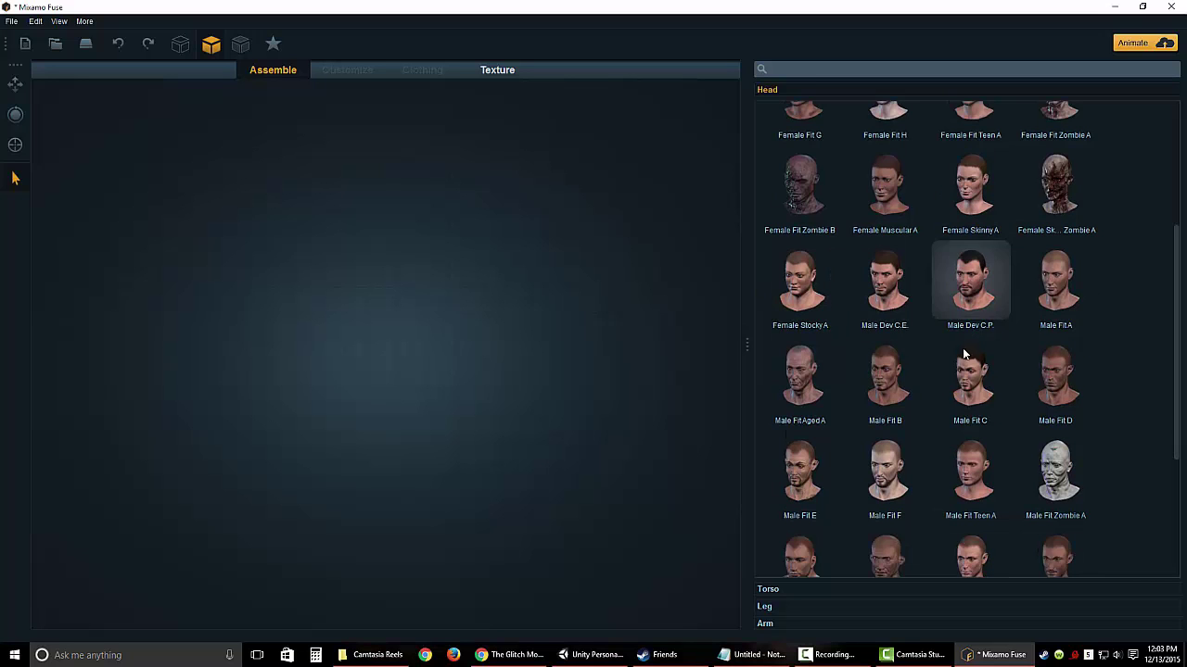
scroll(974, 390, down, 4)
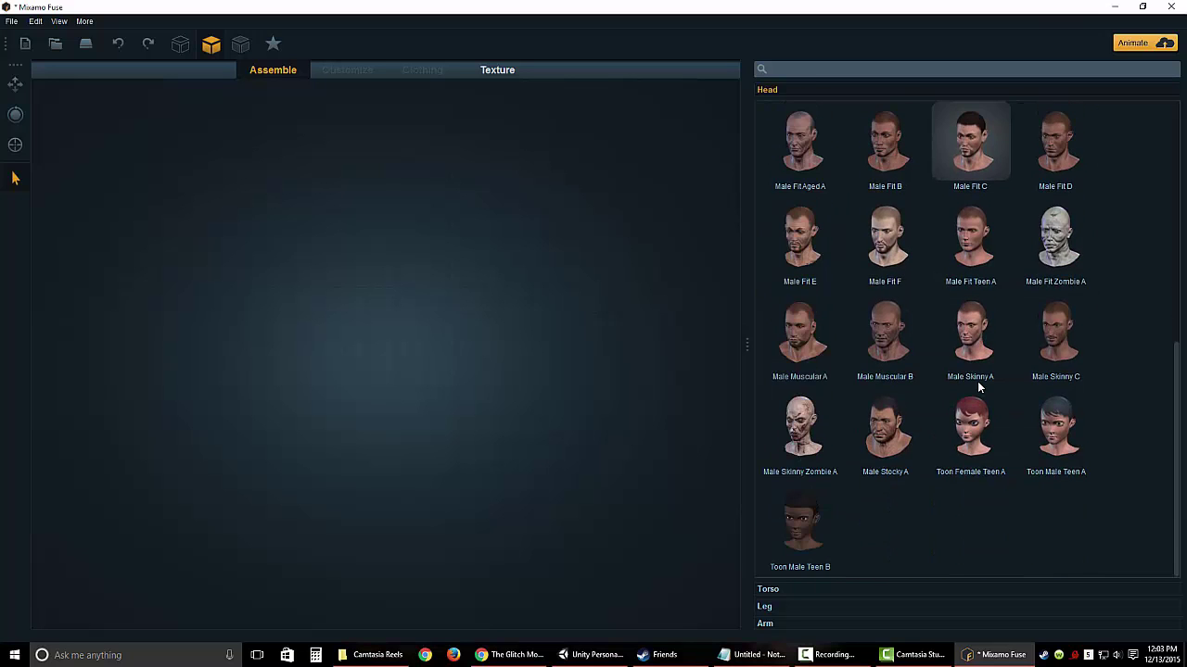
scroll(1129, 375, up, 3)
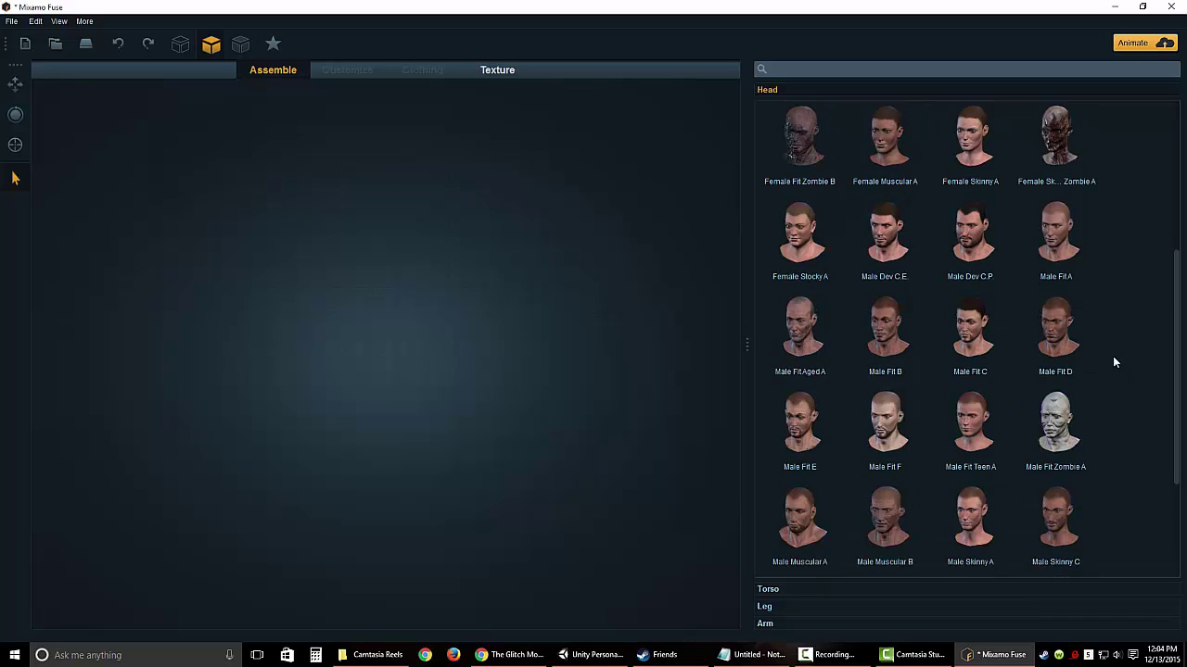
click(1061, 324)
- Attach the Male Muscular A torso, Male Muscular B legs and Male Muscular A arms
scroll(1115, 313, down, 4)
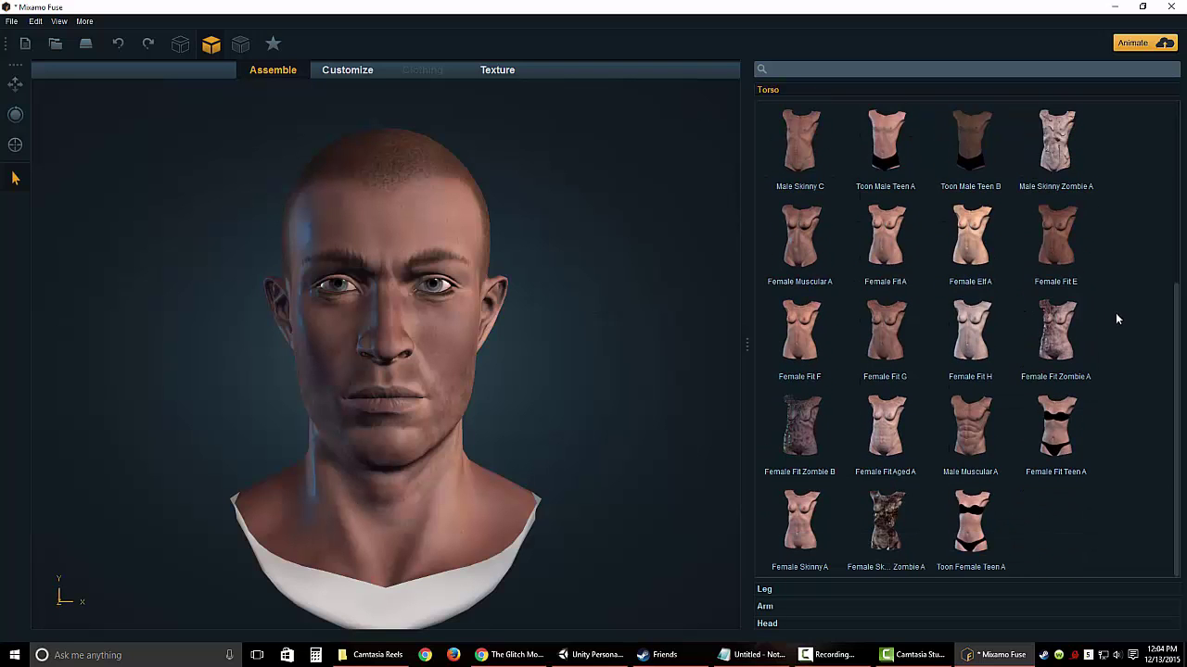
click(974, 433)
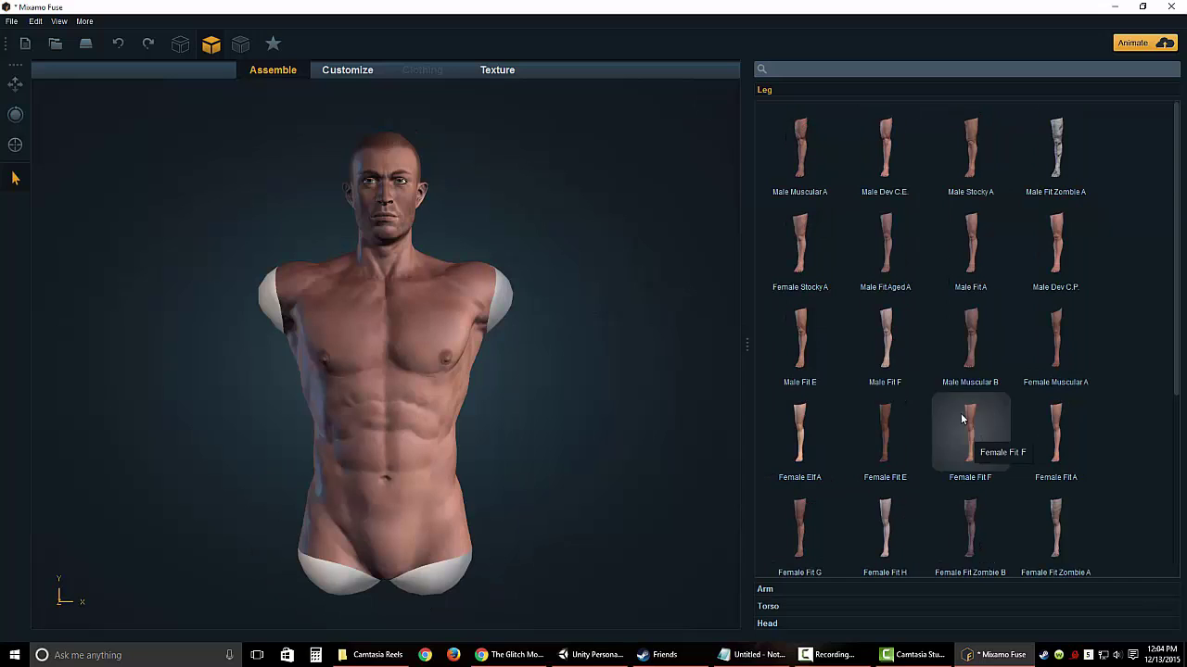
click(973, 345)
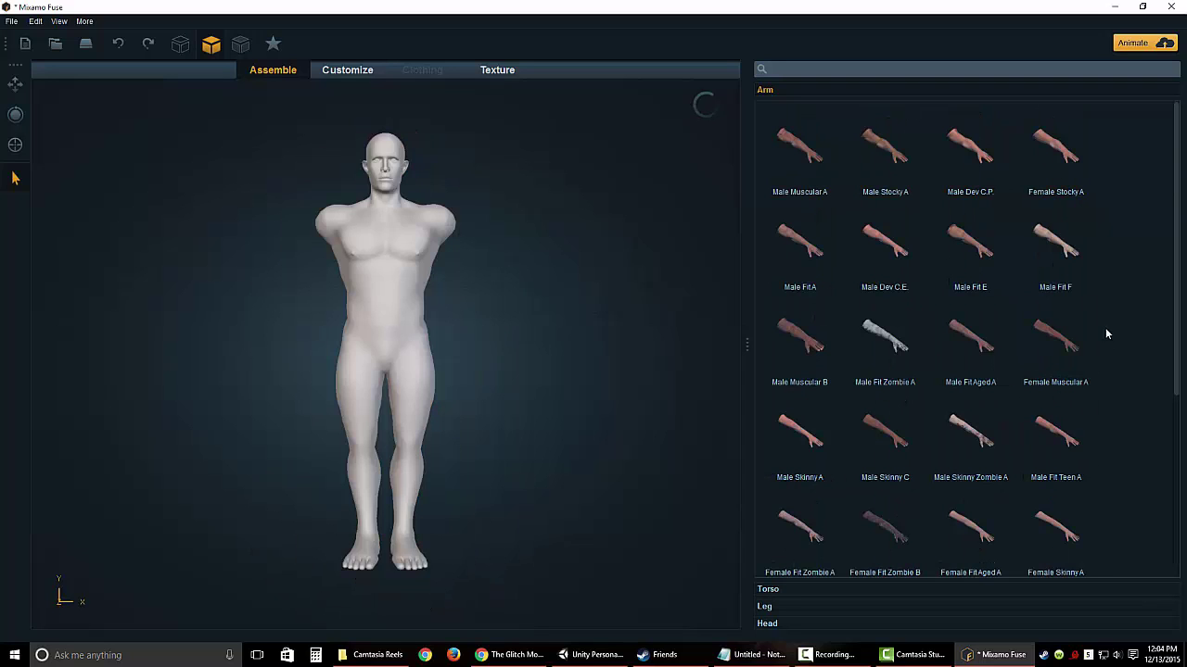
click(827, 155)
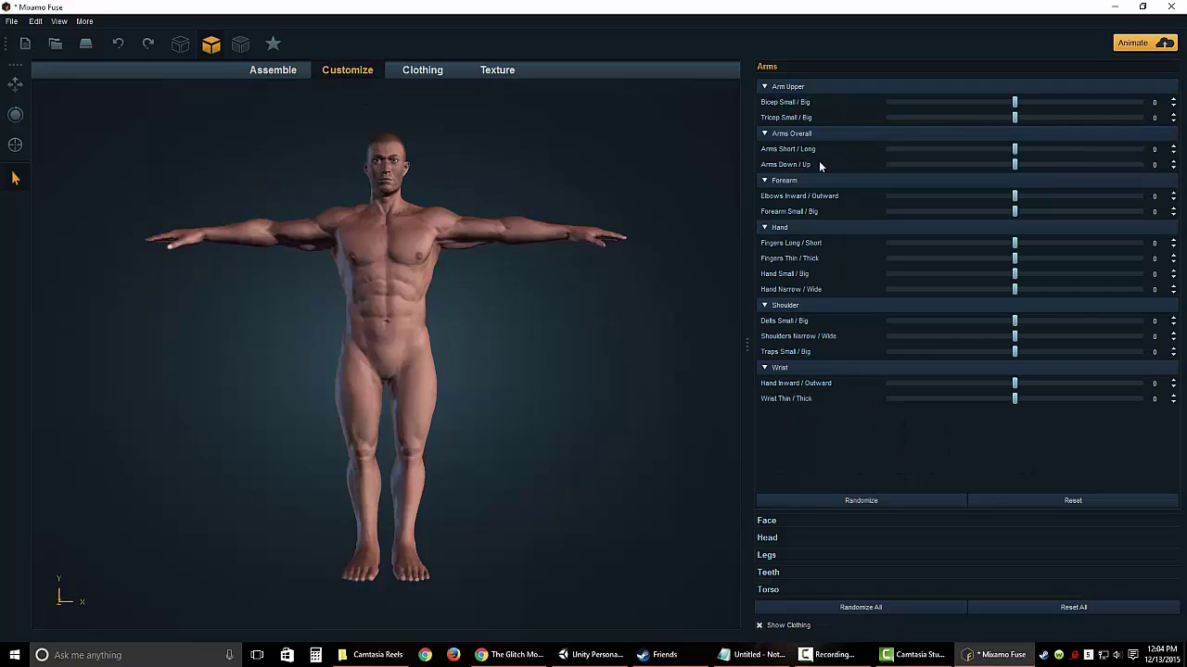
- Lengthen the fingers, widen the hands, and push the brow ridge and mid-brows forward
drag(1014, 243, 1041, 243)
drag(1014, 290, 1076, 285)
click(964, 537)
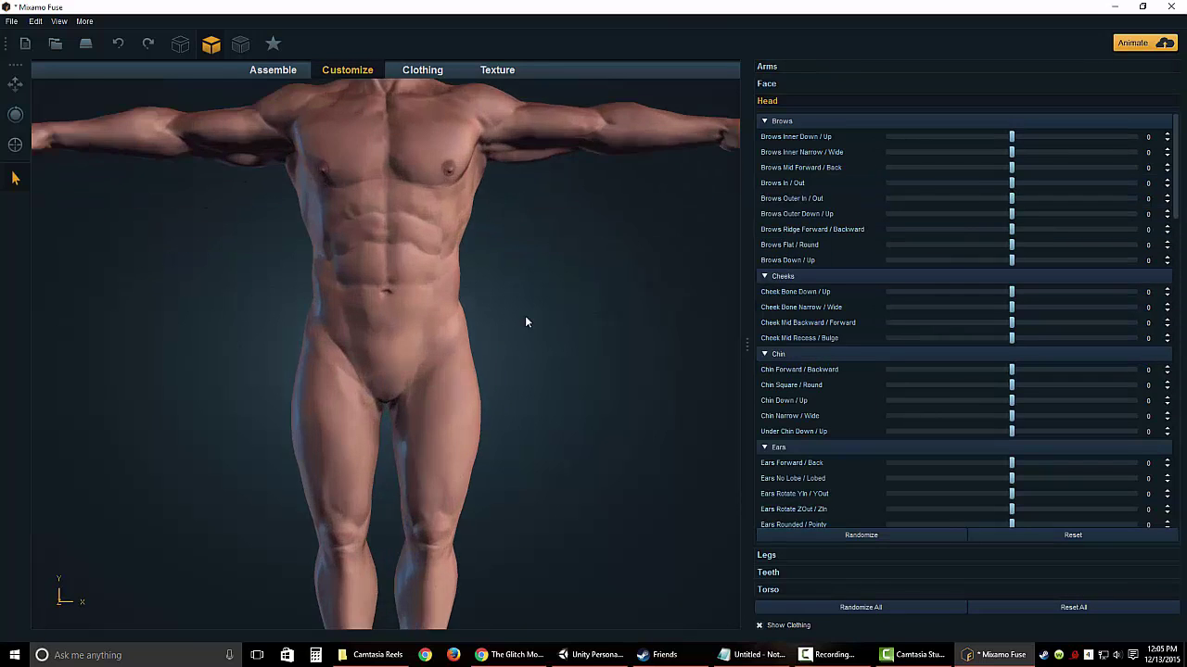
drag(501, 306, 588, 300)
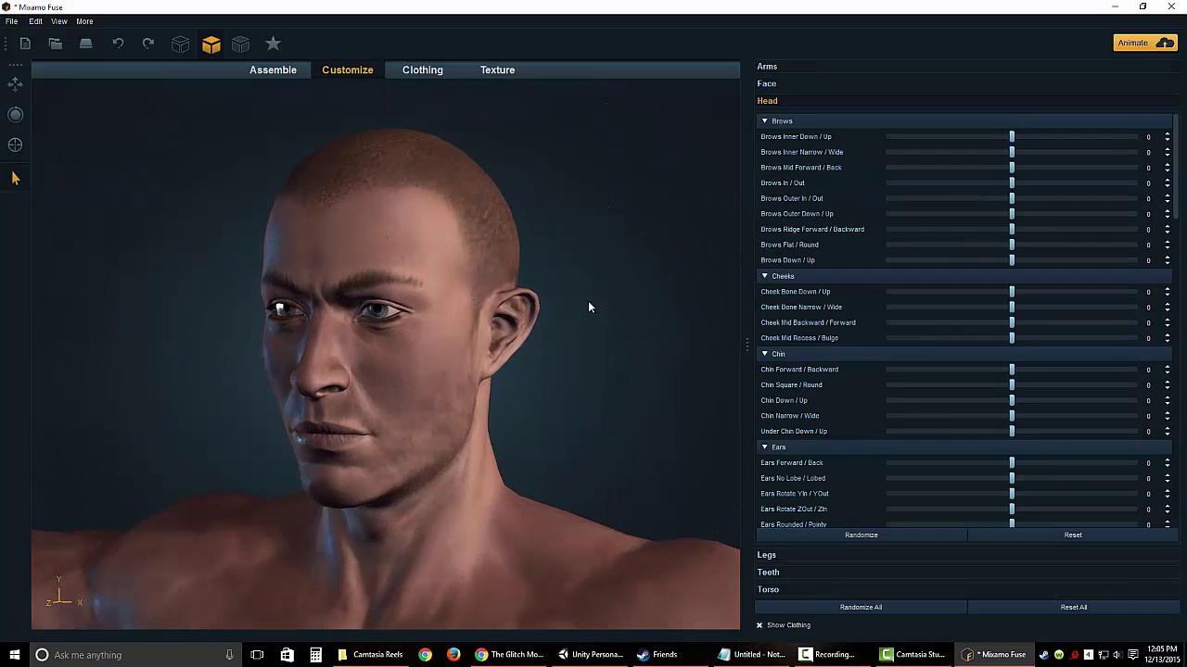
drag(1012, 229, 1045, 229)
drag(1011, 167, 1099, 152)
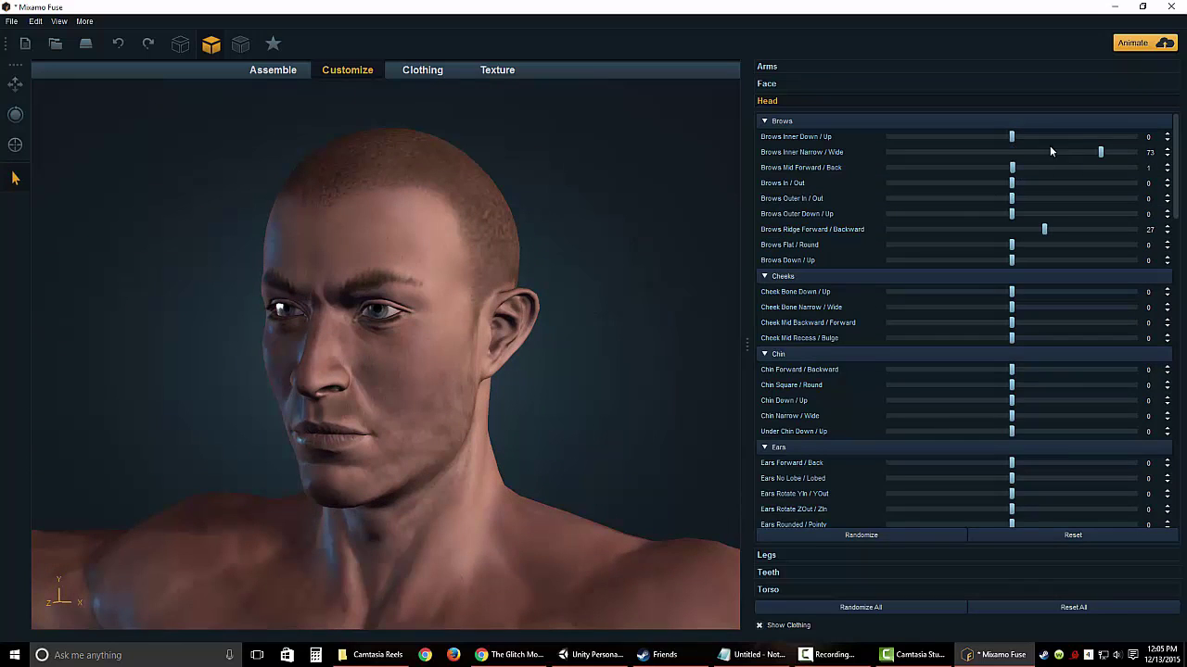
scroll(964, 325, down, 10)
drag(1011, 318, 993, 317)
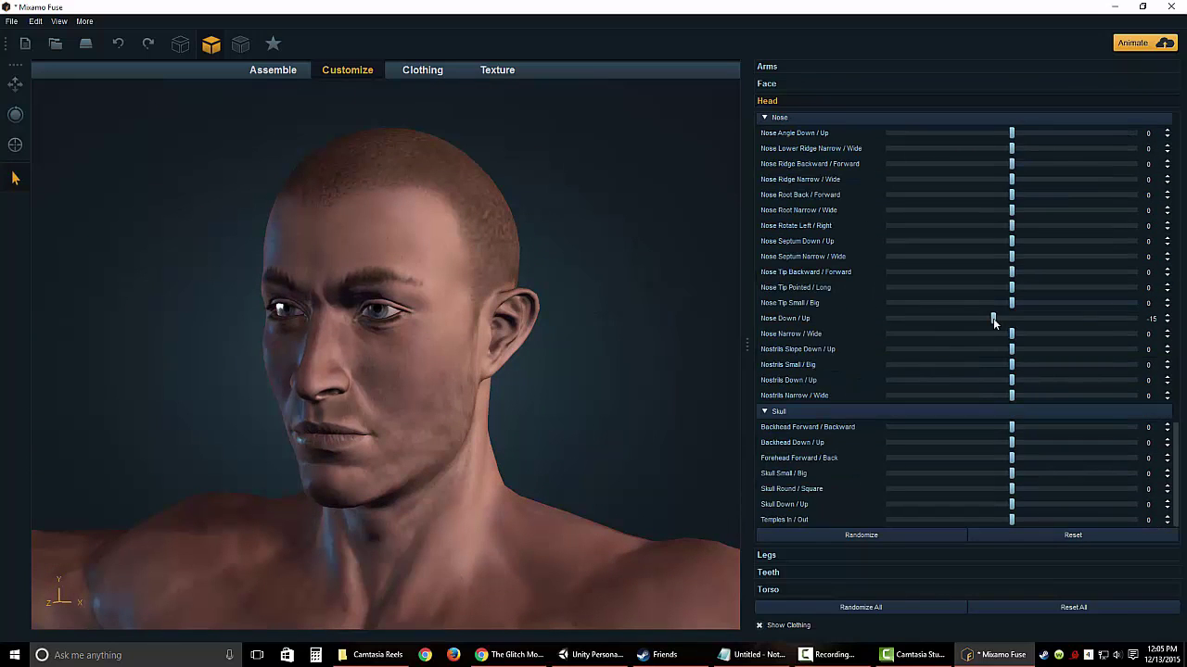
- Lower the teeth and pull the lower lip and mouth backward
click(825, 572)
mouse_move(888, 264)
mouse_down()
mouse_move(1051, 263)
mouse_move(888, 268)
mouse_up()
click(779, 100)
drag(1012, 345, 972, 345)
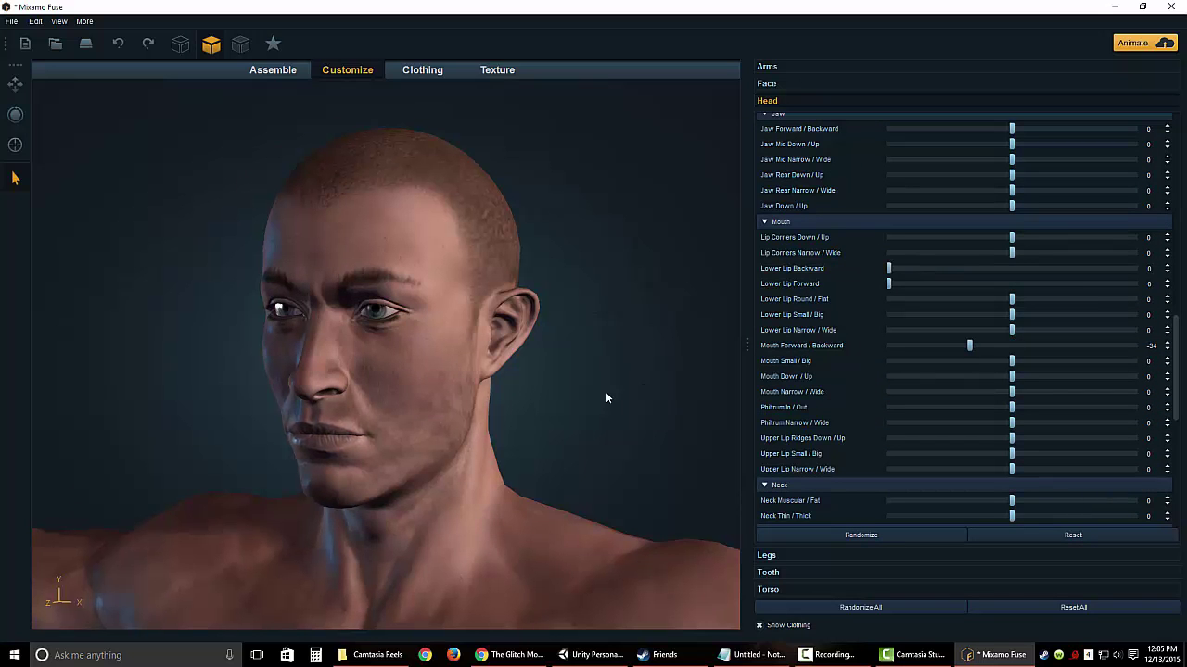
scroll(658, 391, down, 5)
- Set the facial expression: slightly open mouth, less wall-eyed, worried, happy and a touch angry
click(766, 84)
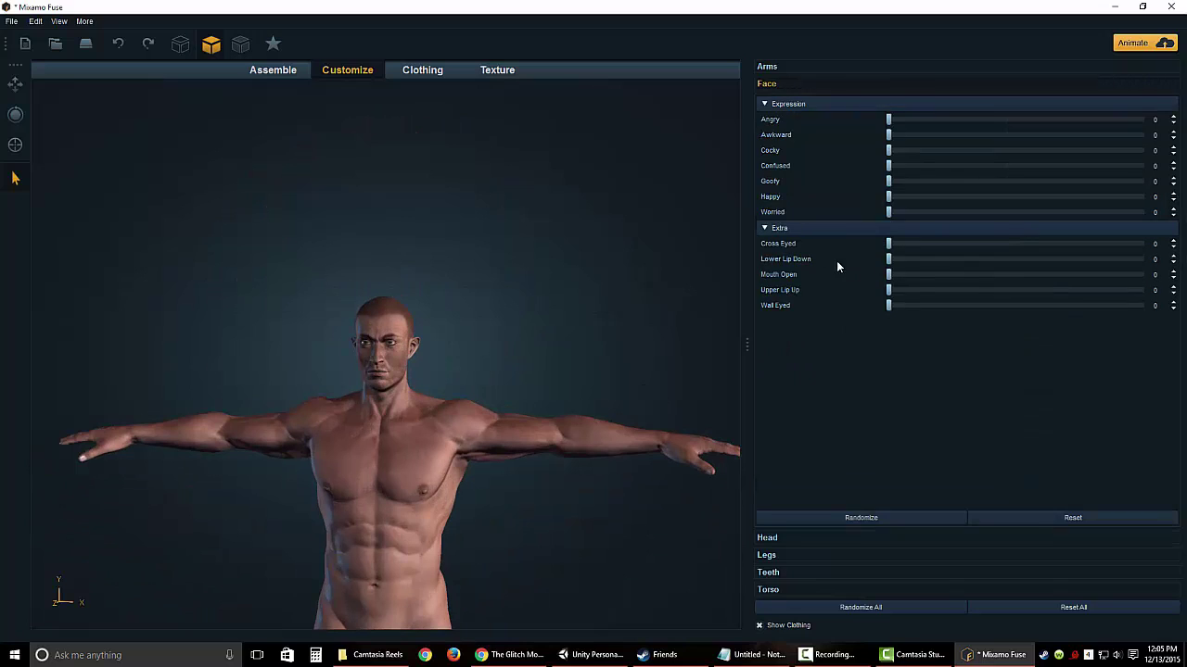
drag(888, 275, 916, 305)
drag(888, 151, 969, 150)
click(897, 182)
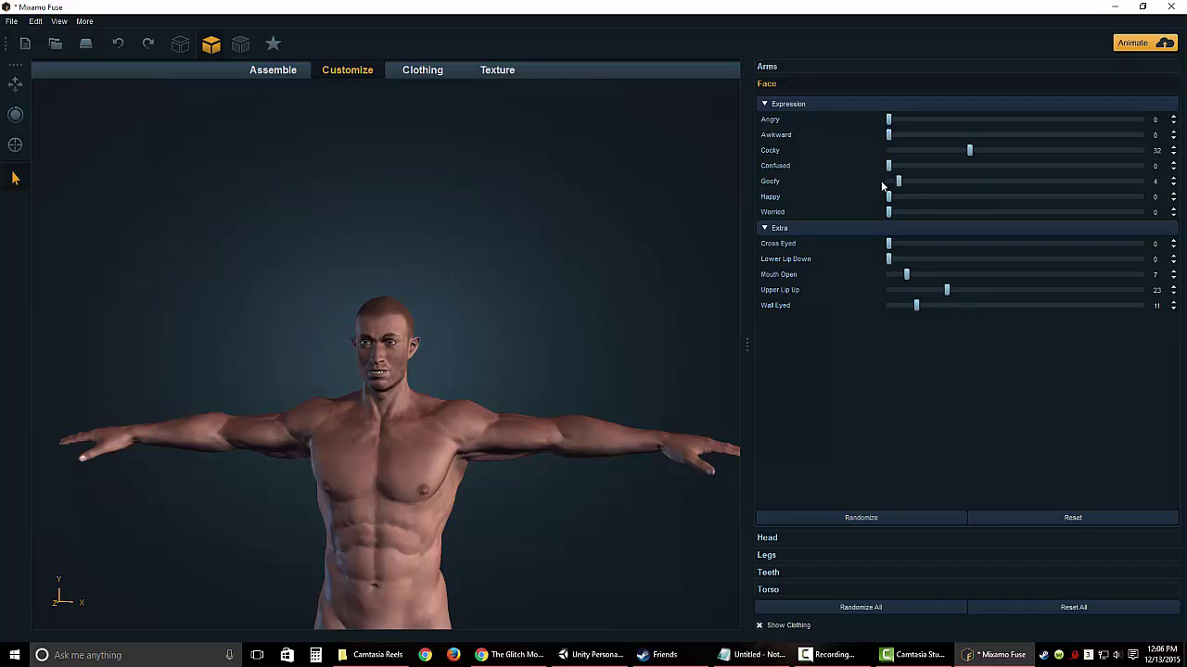
drag(899, 181, 888, 181)
drag(888, 213, 976, 212)
drag(888, 196, 941, 196)
drag(947, 290, 895, 275)
drag(888, 120, 1044, 119)
- Raise the collarbones, make the pecs smaller and narrower, and pull the stomach in
click(768, 590)
mouse_move(1011, 344)
mouse_down()
mouse_move(1047, 345)
mouse_move(1018, 345)
mouse_up()
drag(1011, 390, 1014, 390)
scroll(967, 389, down, 2)
drag(1011, 321, 973, 353)
drag(1011, 415, 990, 415)
drag(1011, 462, 1084, 462)
scroll(593, 508, down, 3)
- Make the feet longer, narrower, squarer and less tapered
click(807, 118)
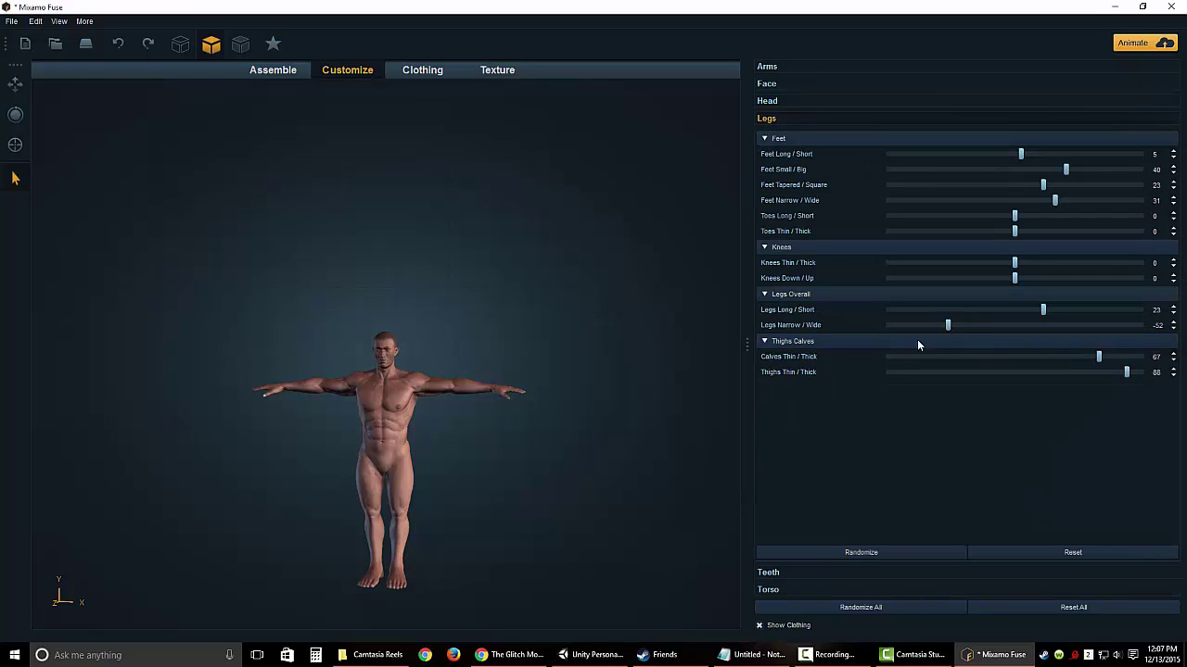
mouse_move(1020, 154)
mouse_down()
mouse_move(993, 154)
mouse_move(1035, 154)
mouse_up()
drag(1055, 200, 949, 198)
drag(1043, 185, 992, 189)
drag(649, 400, 417, 399)
drag(992, 186, 1041, 187)
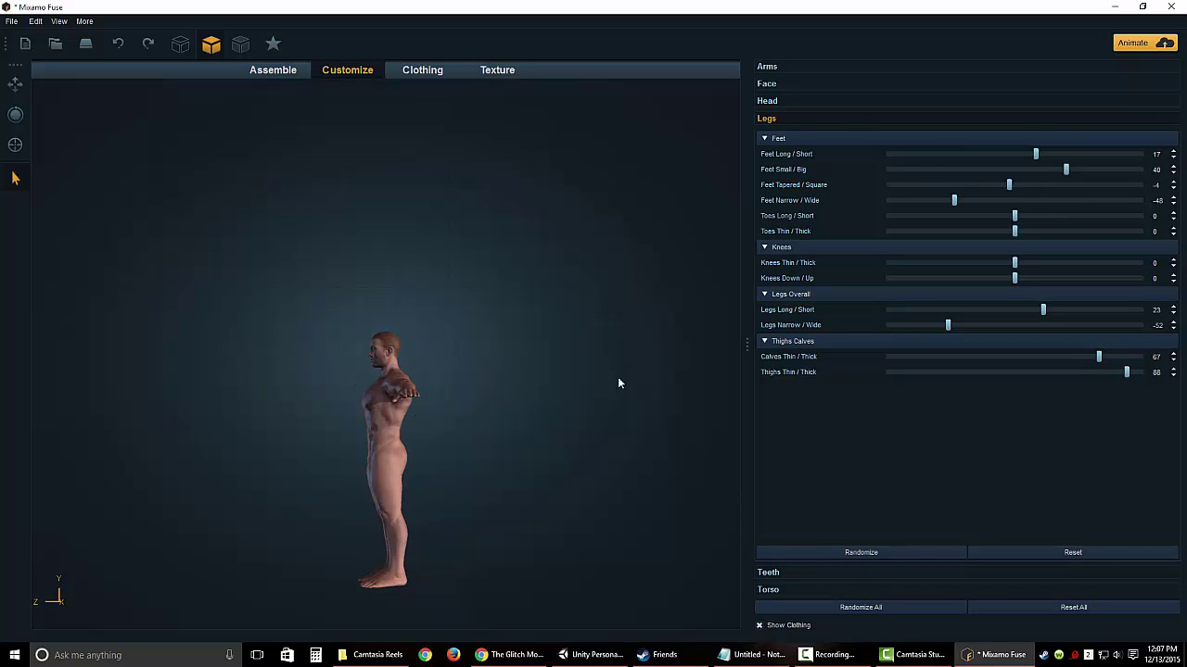
- Dress the character in the Tank Top
click(421, 70)
scroll(972, 324, down, 10)
scroll(972, 324, down, 2)
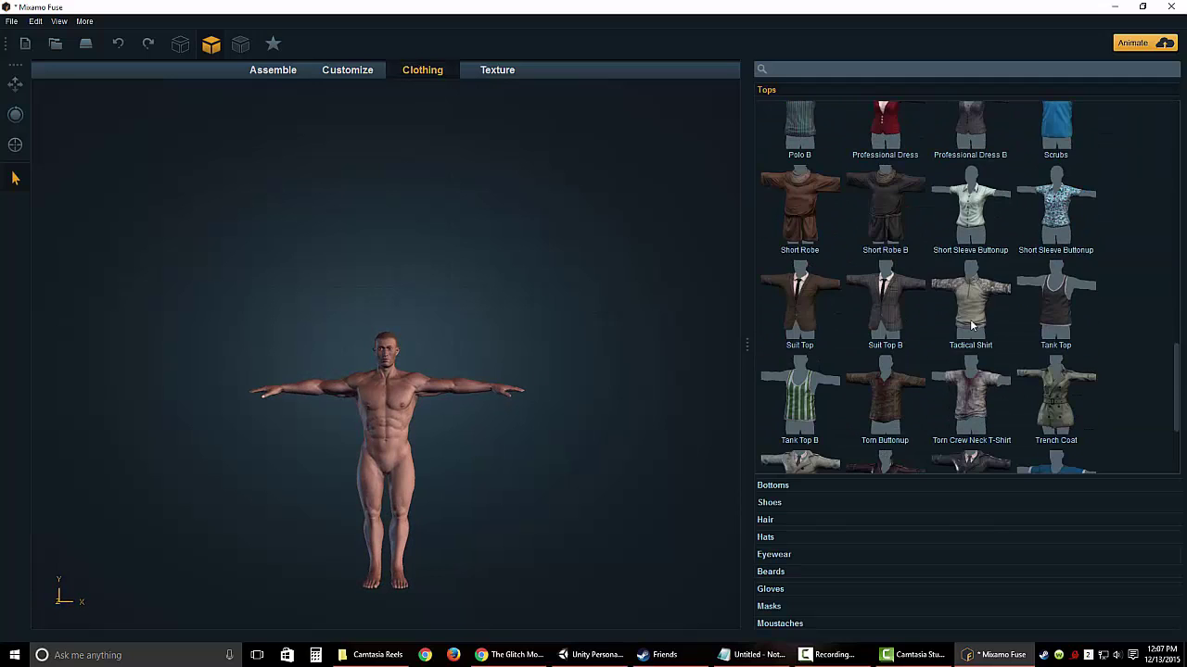
click(1055, 320)
scroll(1120, 301, down, 1)
scroll(1120, 304, up, 1)
scroll(1120, 301, up, 3)
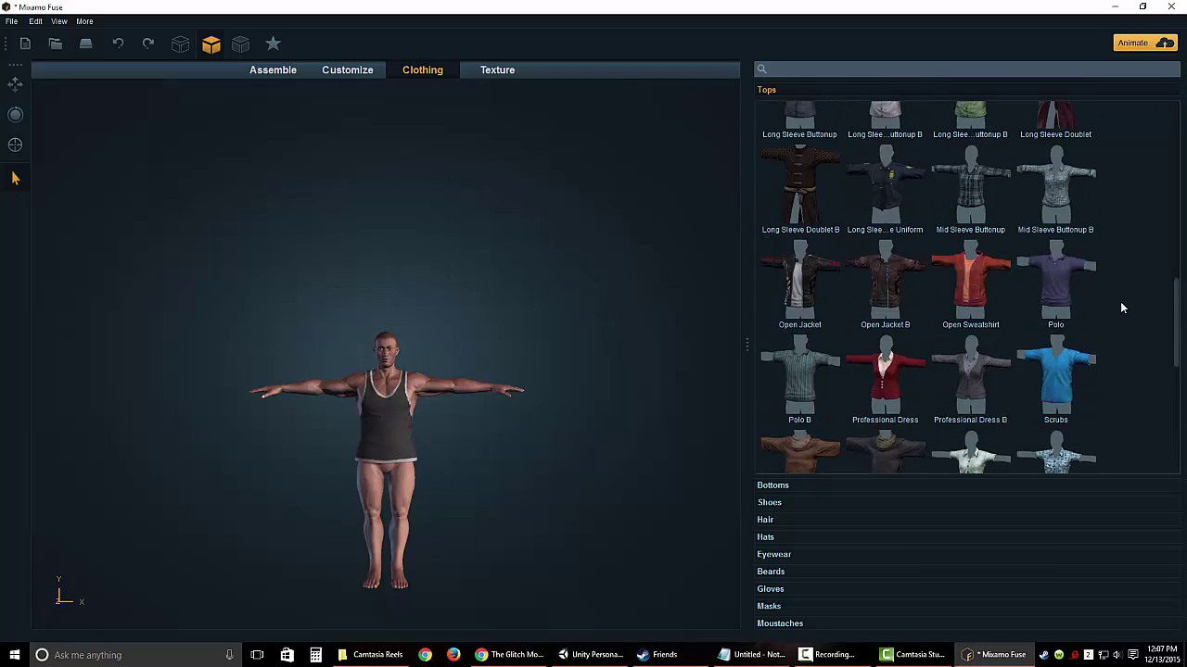
- Add the Workout Shorts and the green Athletic G shoes
click(800, 486)
scroll(1109, 353, down, 5)
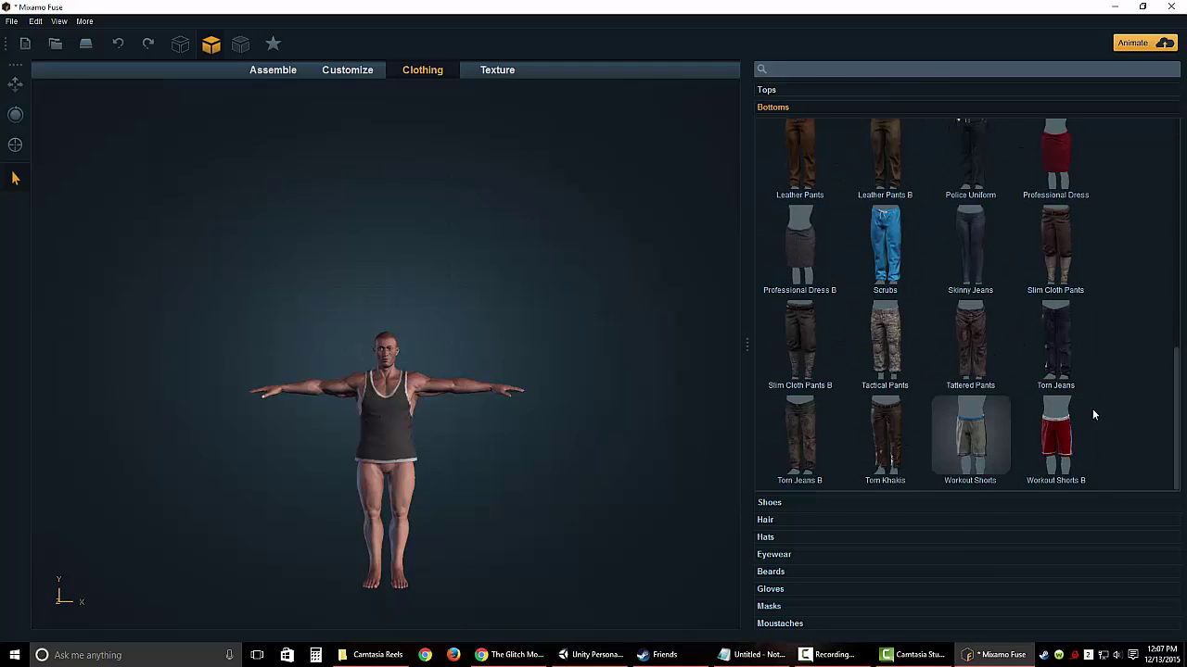
click(970, 436)
click(815, 506)
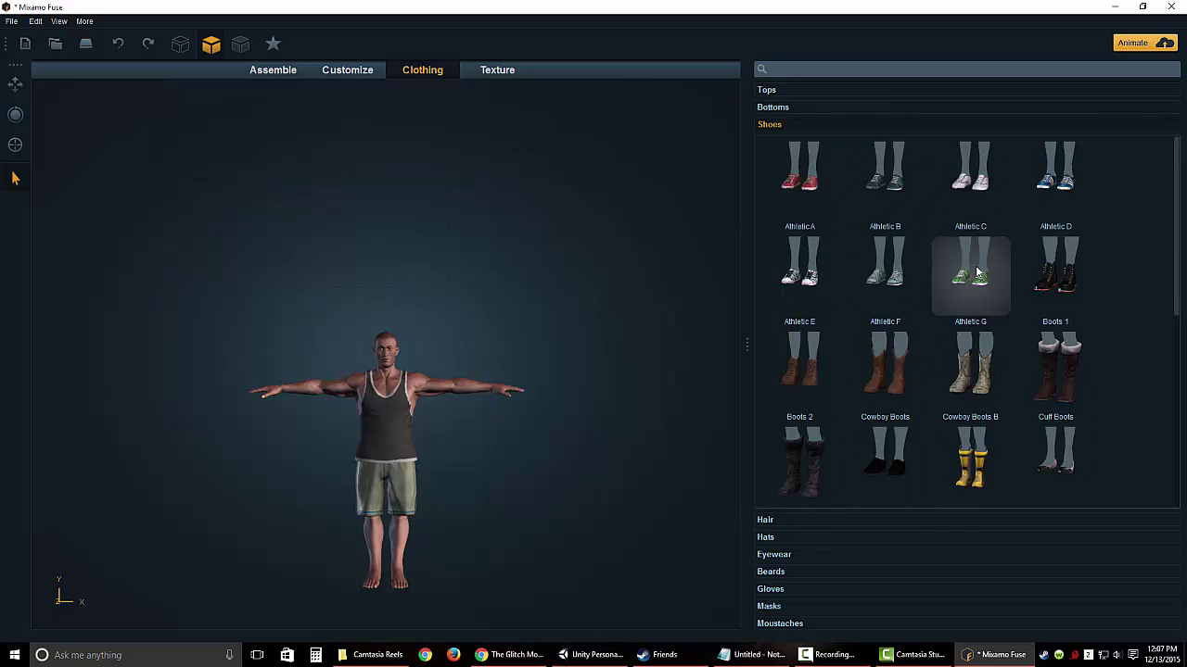
click(971, 269)
- Add the Alpha Soul Patch beard and the Alpha Trim moustache
click(802, 571)
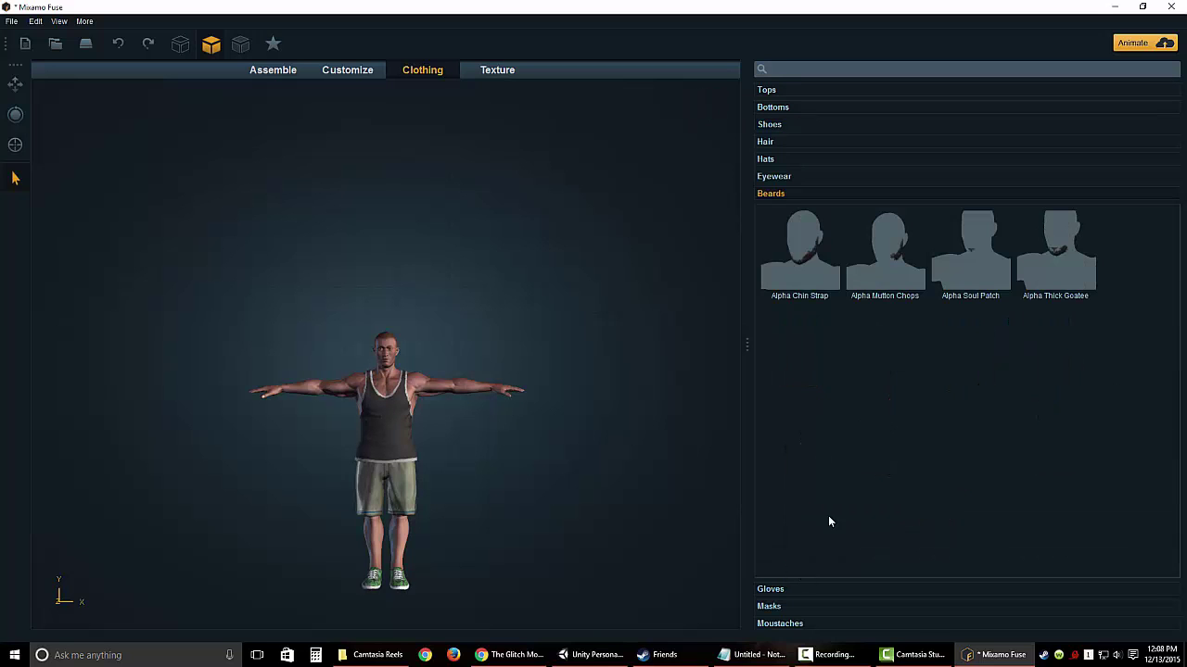
click(986, 269)
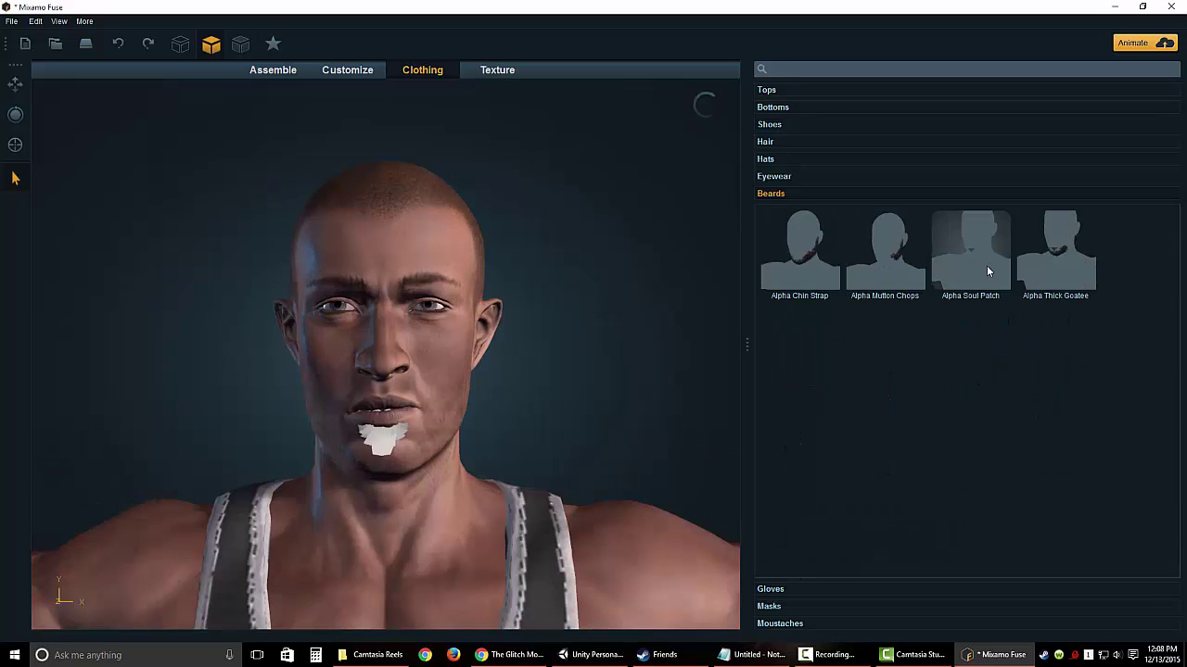
scroll(660, 399, down, 5)
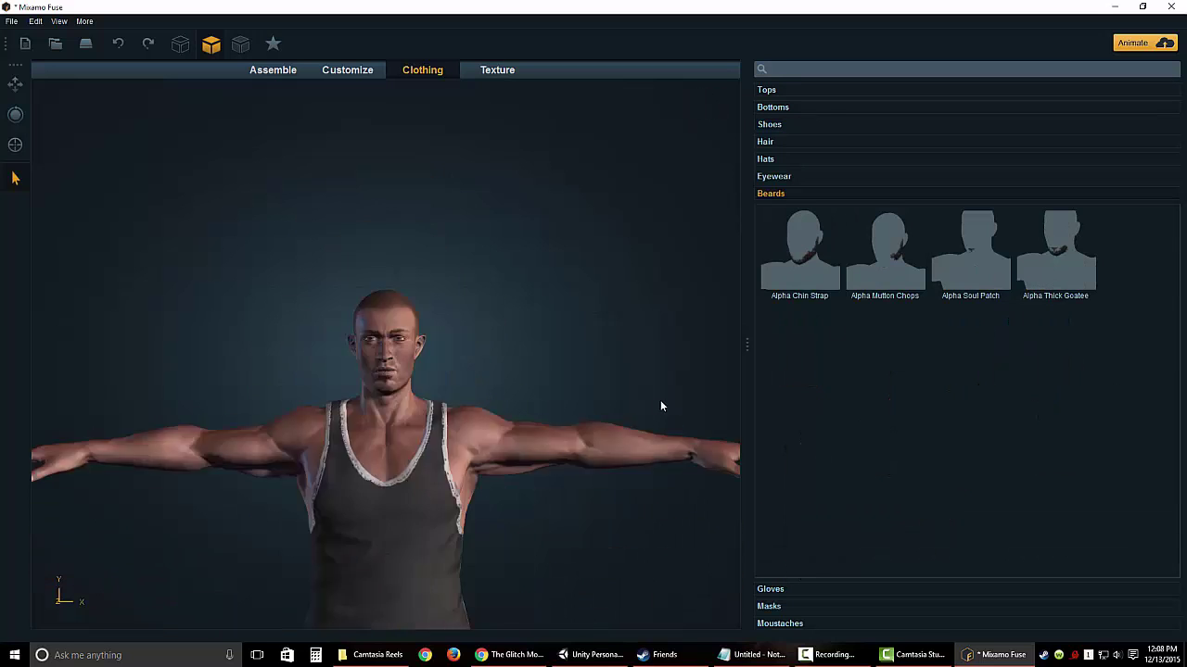
click(779, 623)
click(1056, 297)
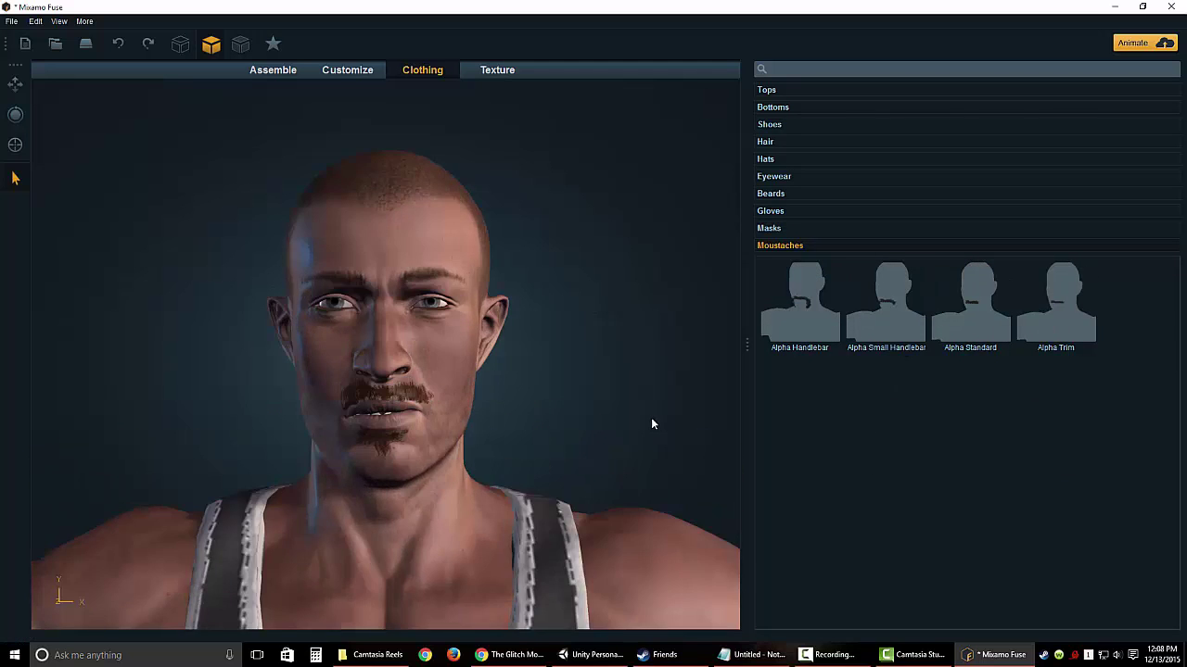
scroll(650, 419, down, 5)
scroll(403, 398, up, 5)
scroll(613, 432, down, 5)
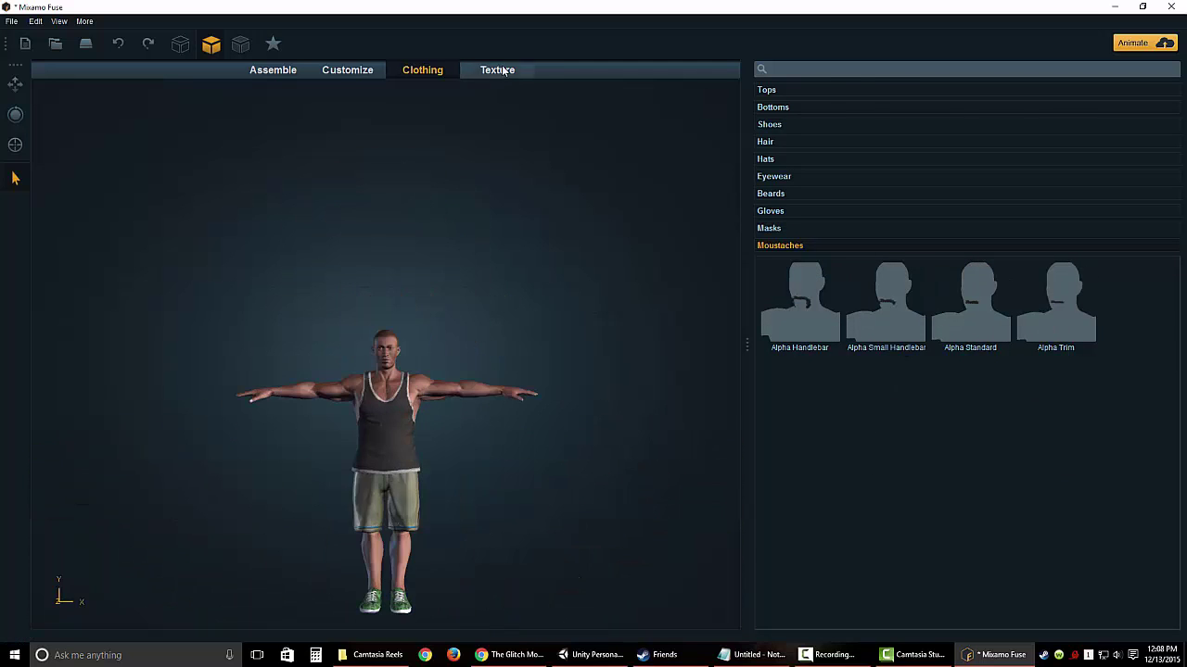
- Select the tank top and give its main fabric a dark red colour
click(497, 70)
click(416, 389)
click(789, 552)
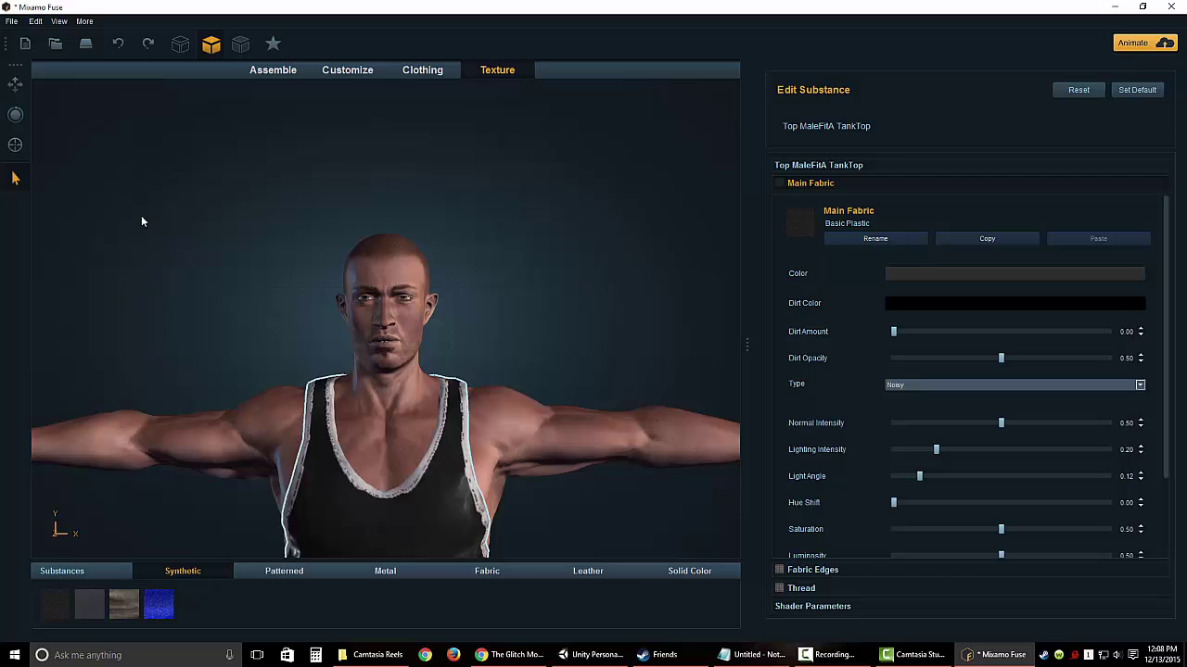
click(1014, 273)
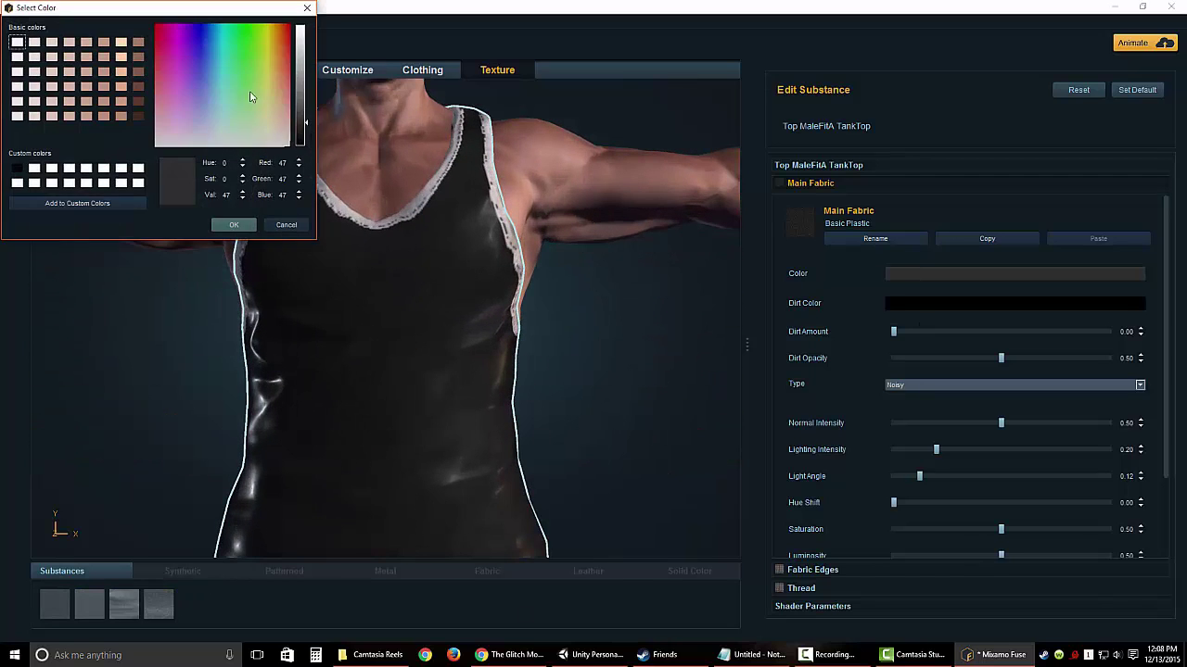
click(236, 223)
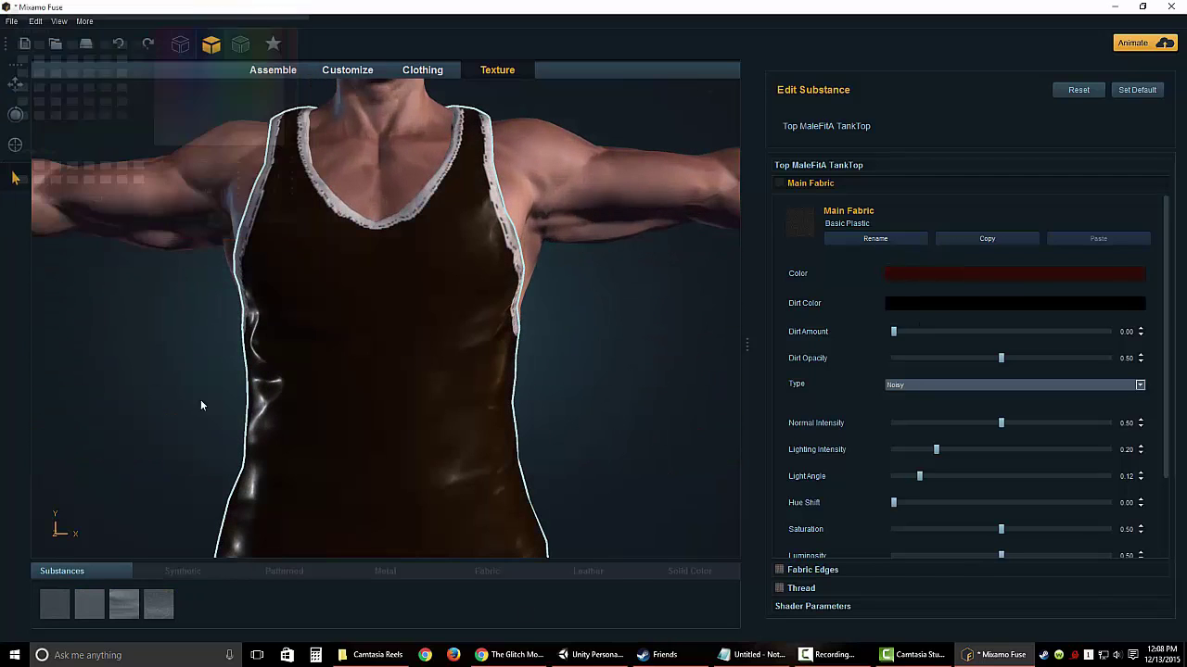
- Apply the Mesh fabric to the tank top and recolour it dark red
click(816, 182)
click(482, 572)
click(505, 603)
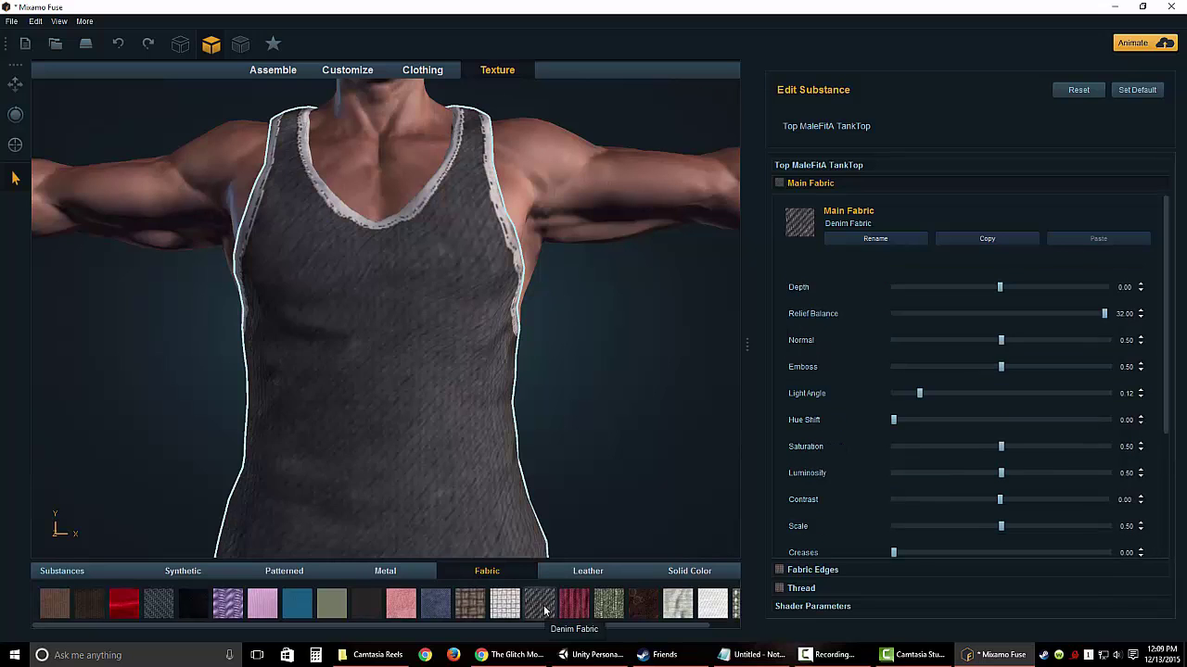
click(609, 602)
click(681, 607)
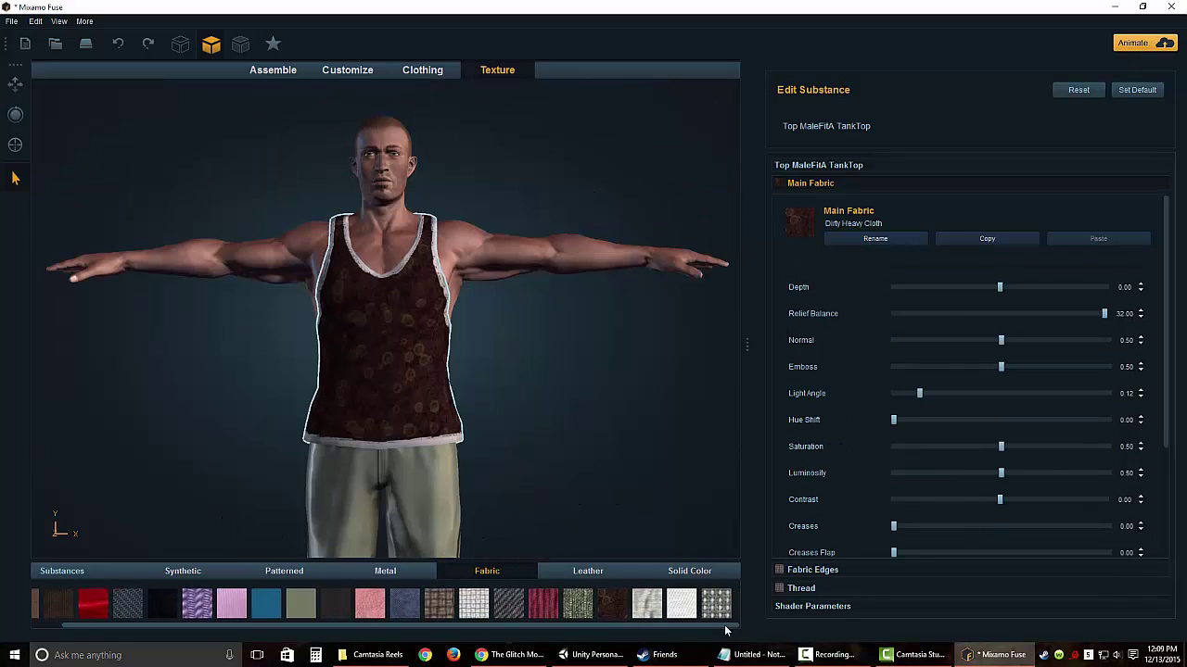
click(1014, 274)
click(299, 120)
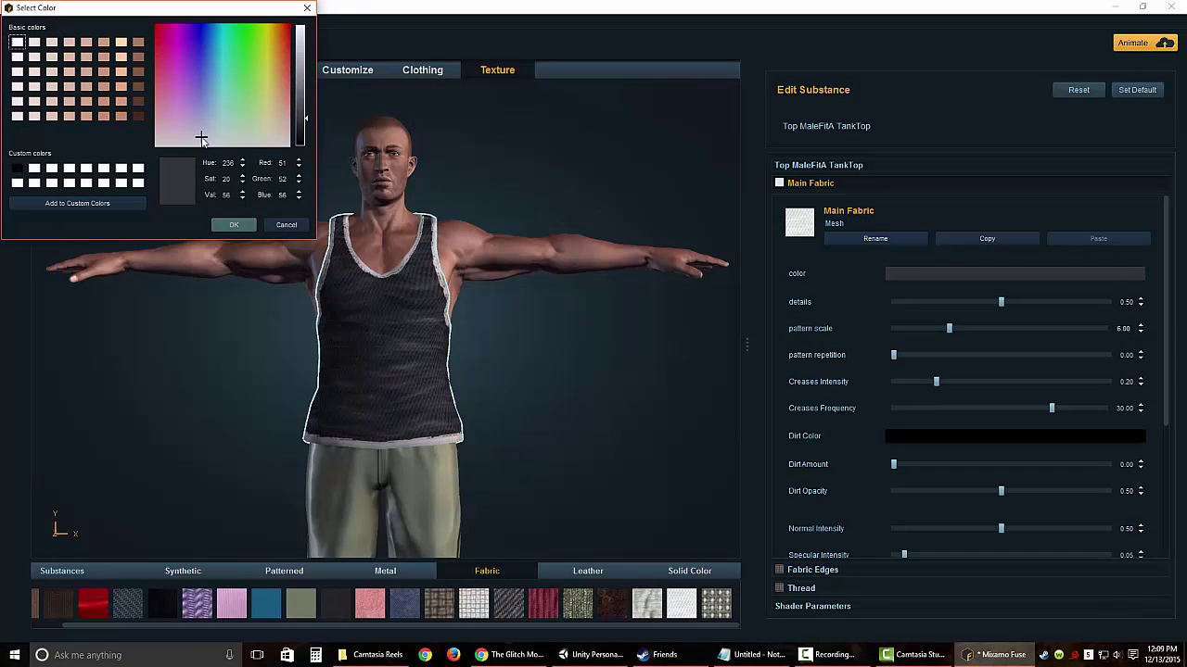
click(157, 86)
click(234, 224)
- Recolour the shorts' main fabric to a brown tan shade, then deselect them
click(431, 473)
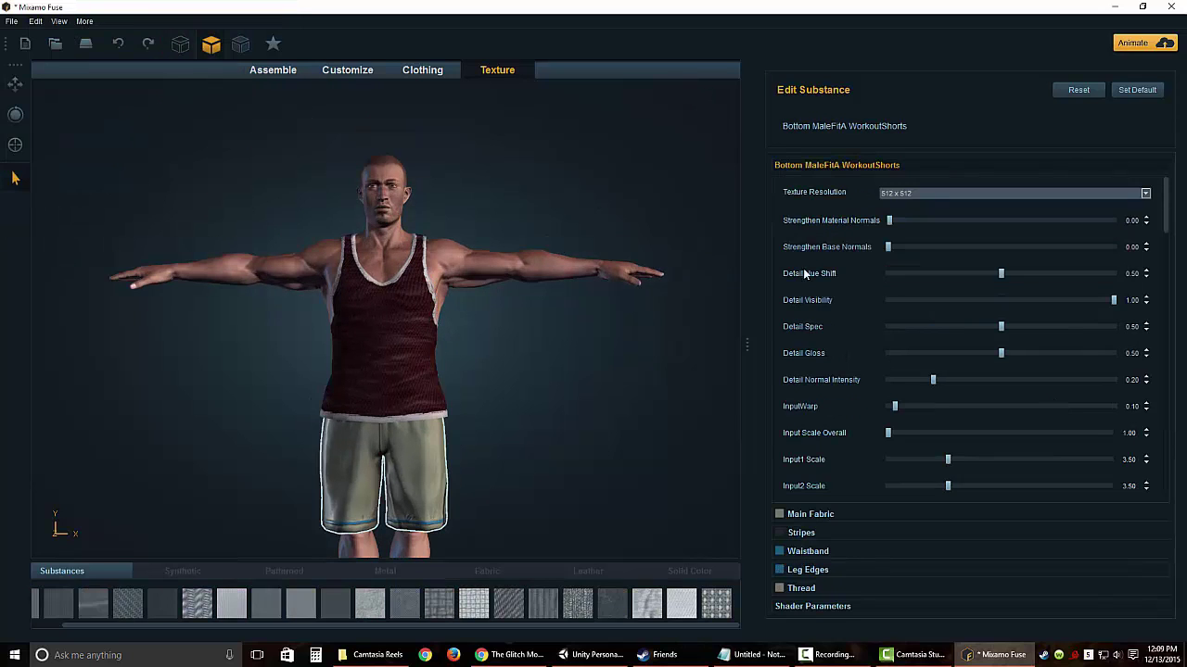
scroll(973, 371, down, 3)
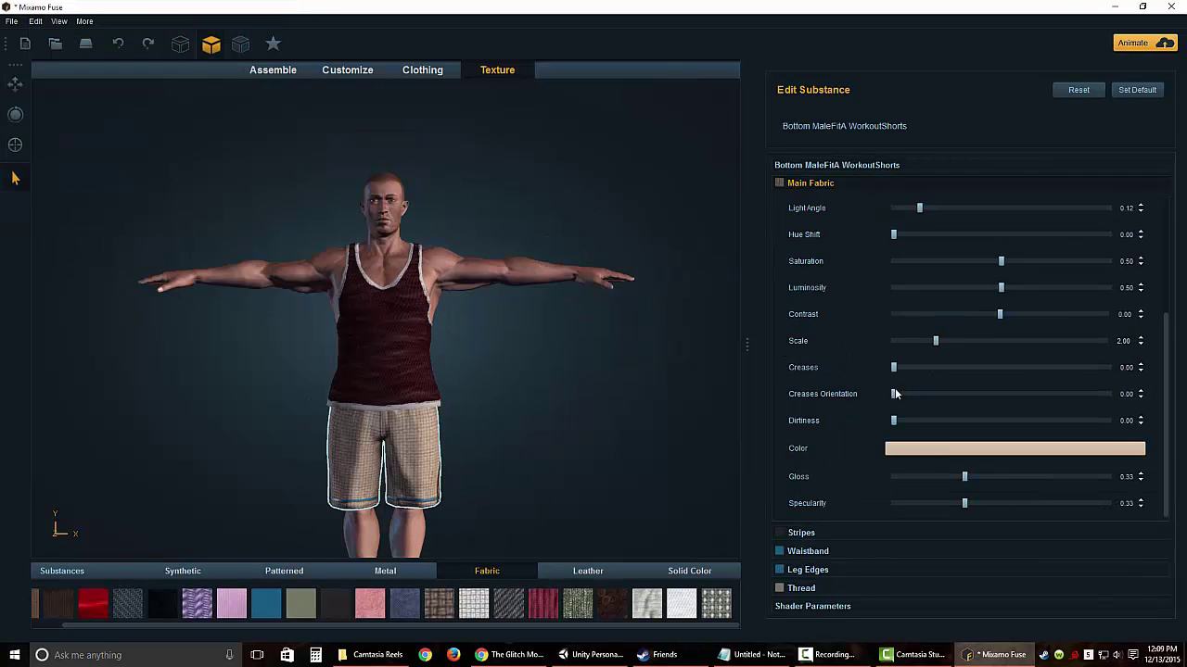
click(1014, 443)
click(278, 93)
click(289, 83)
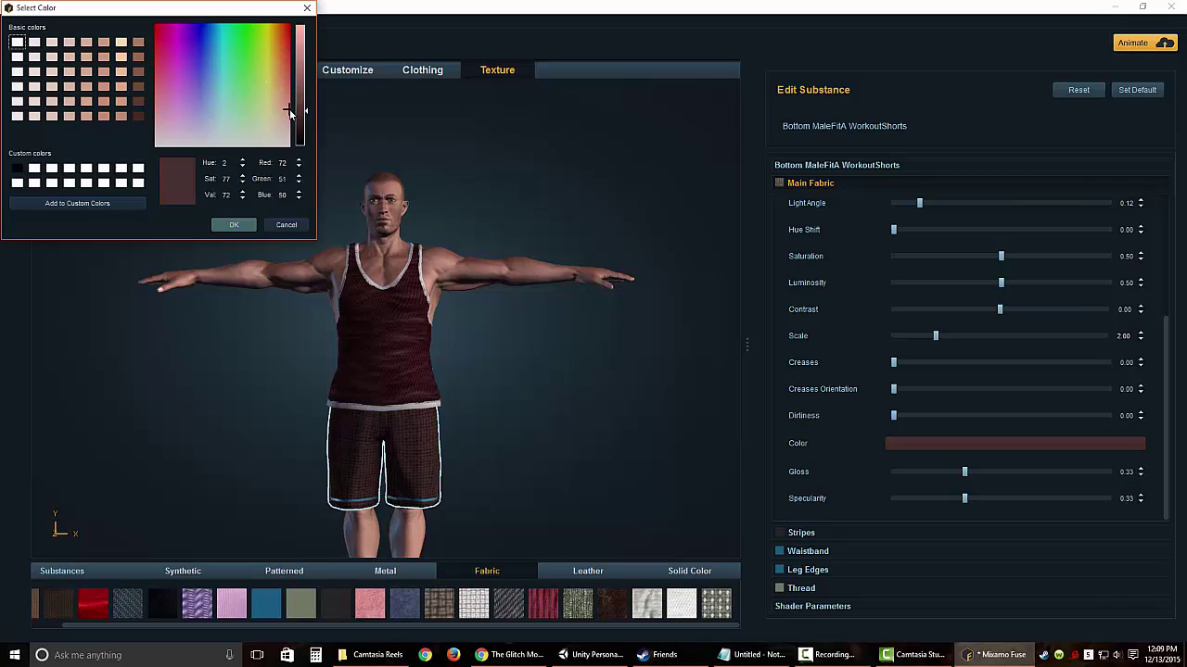
click(280, 37)
click(306, 129)
drag(278, 55, 270, 119)
click(306, 105)
click(284, 48)
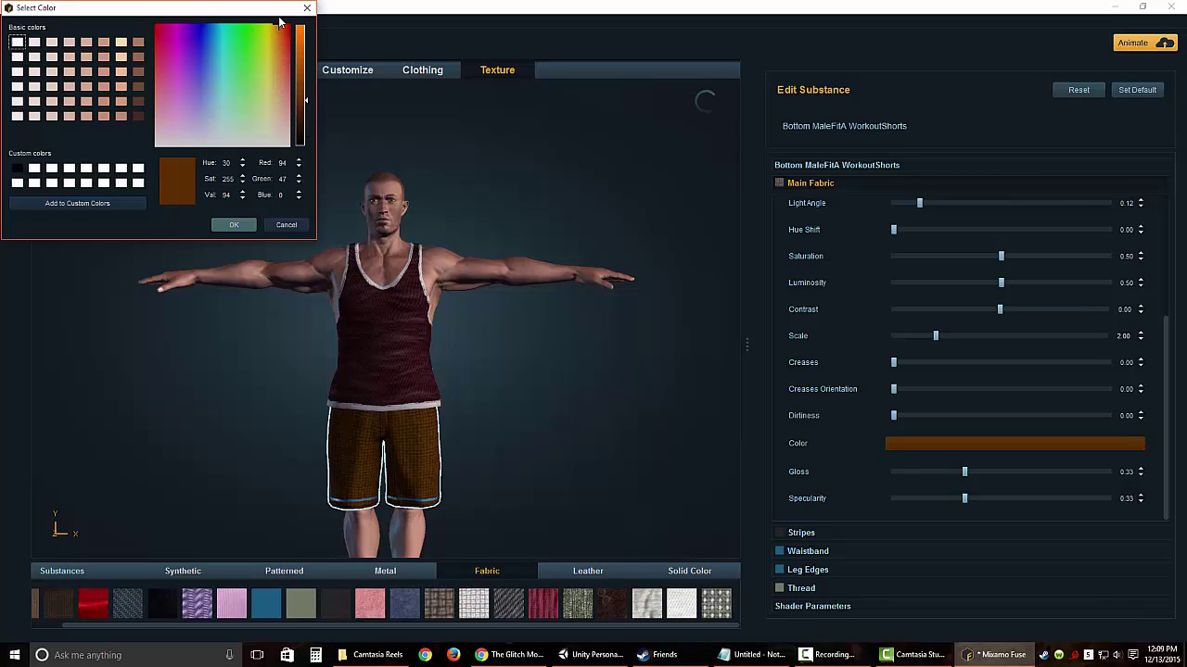
click(268, 108)
click(138, 116)
click(121, 71)
click(234, 225)
click(548, 390)
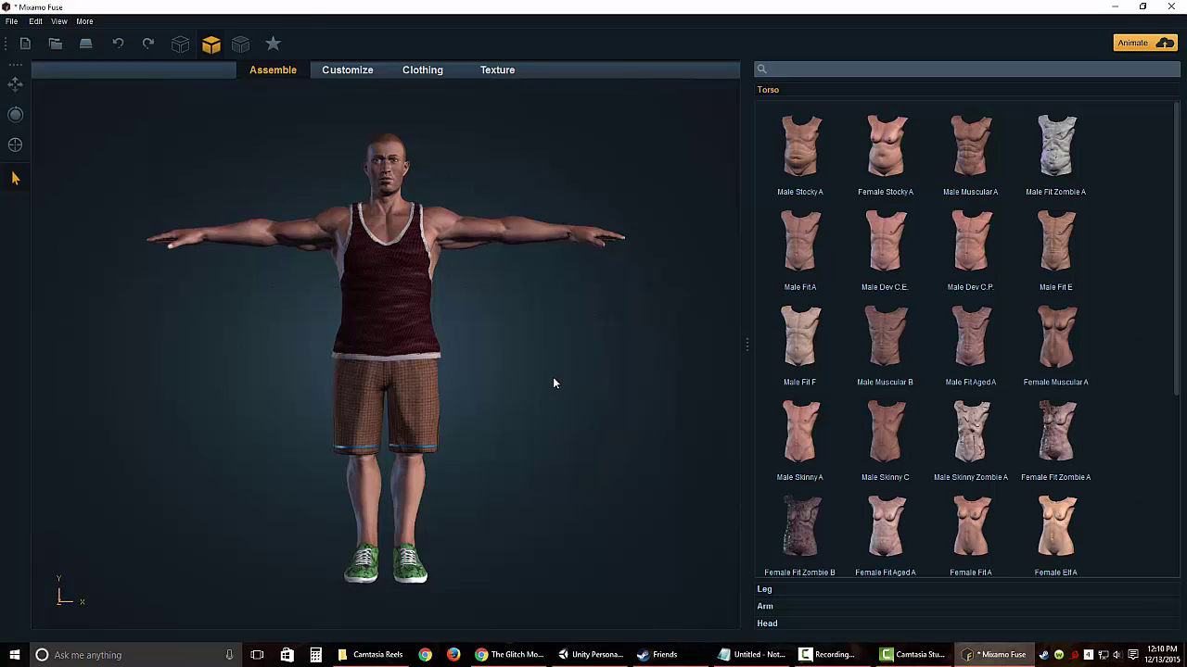
- Use File > Save As to save the model as 'jaw' in the Desktop folder
click(12, 20)
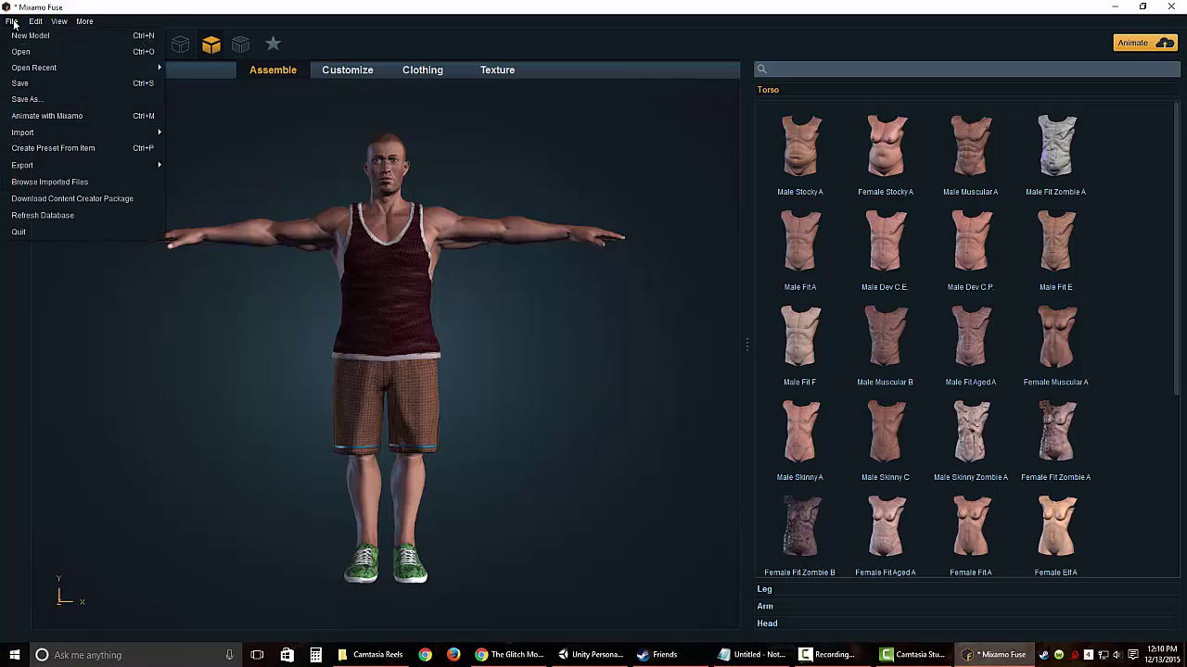
click(26, 98)
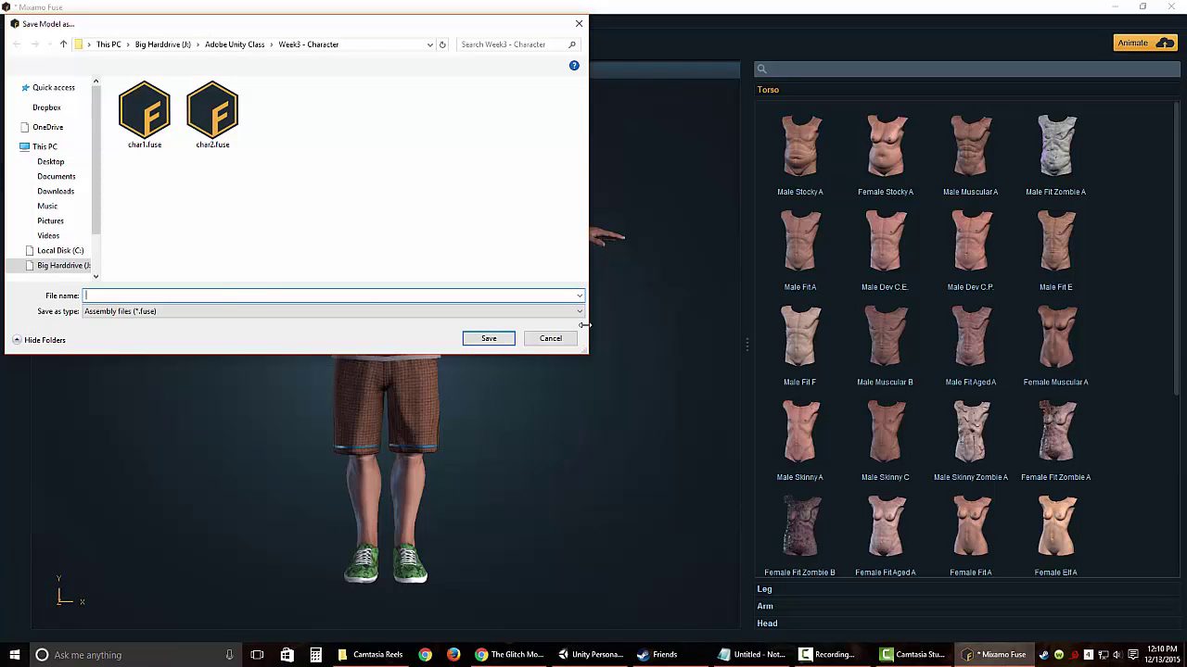
text(jaw)
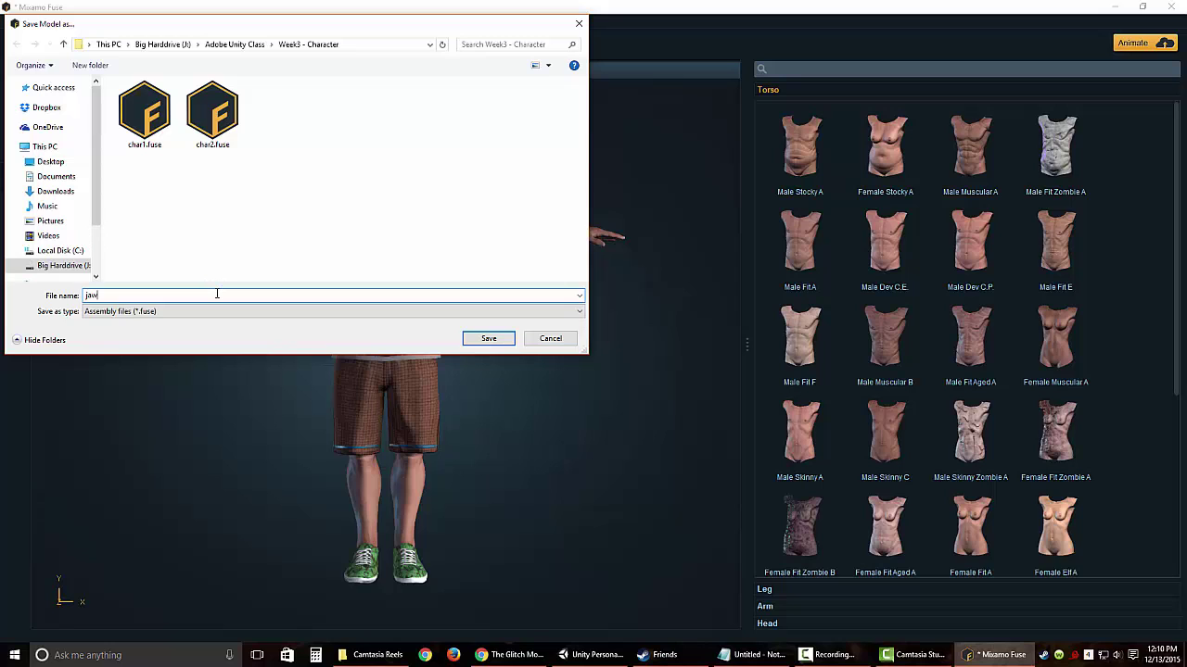
click(50, 161)
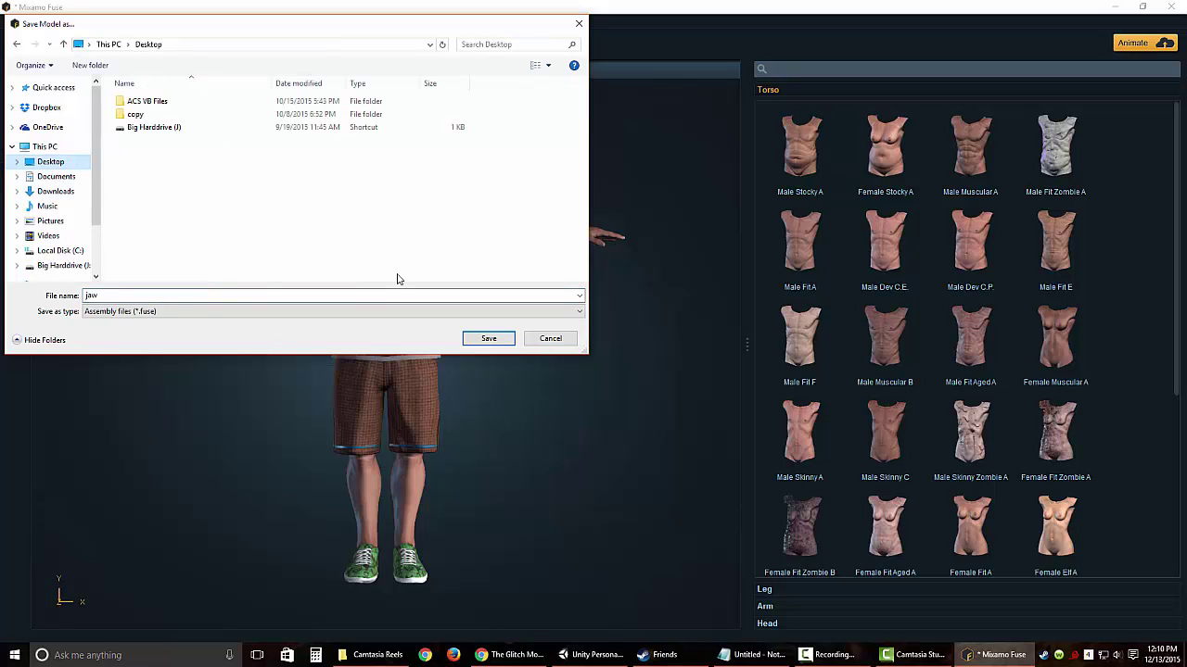
click(490, 337)
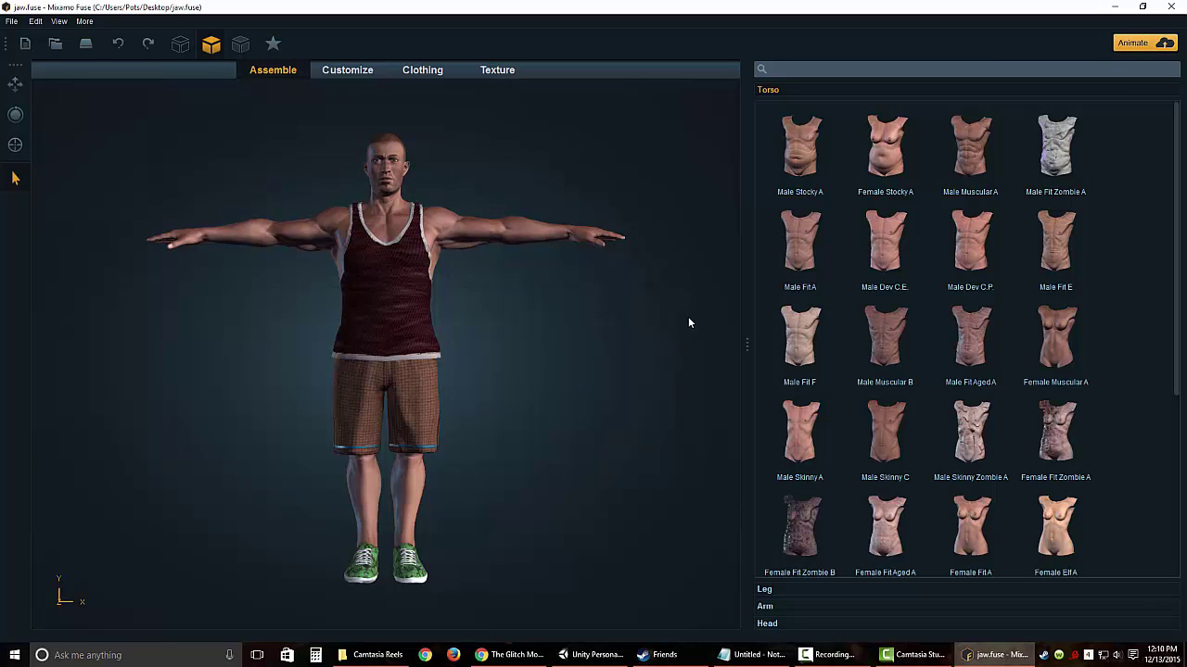
- Send the character to Mixamo via Animate, dismiss the Adobe ID sign-up page, and upload it
click(1144, 44)
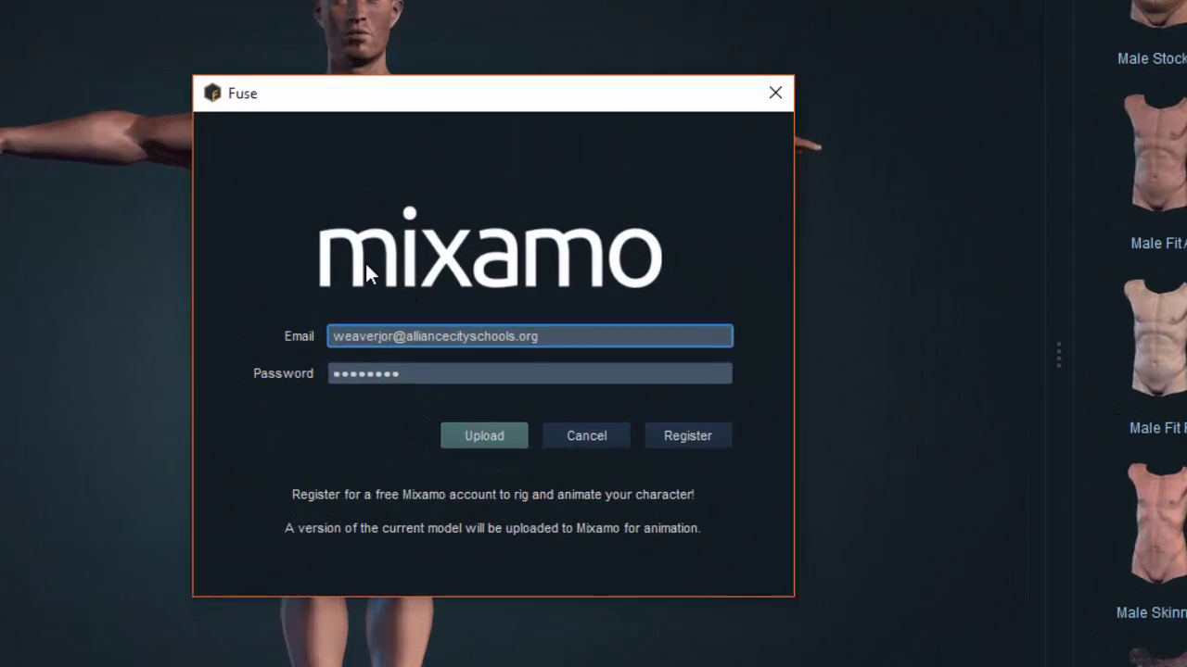
click(746, 458)
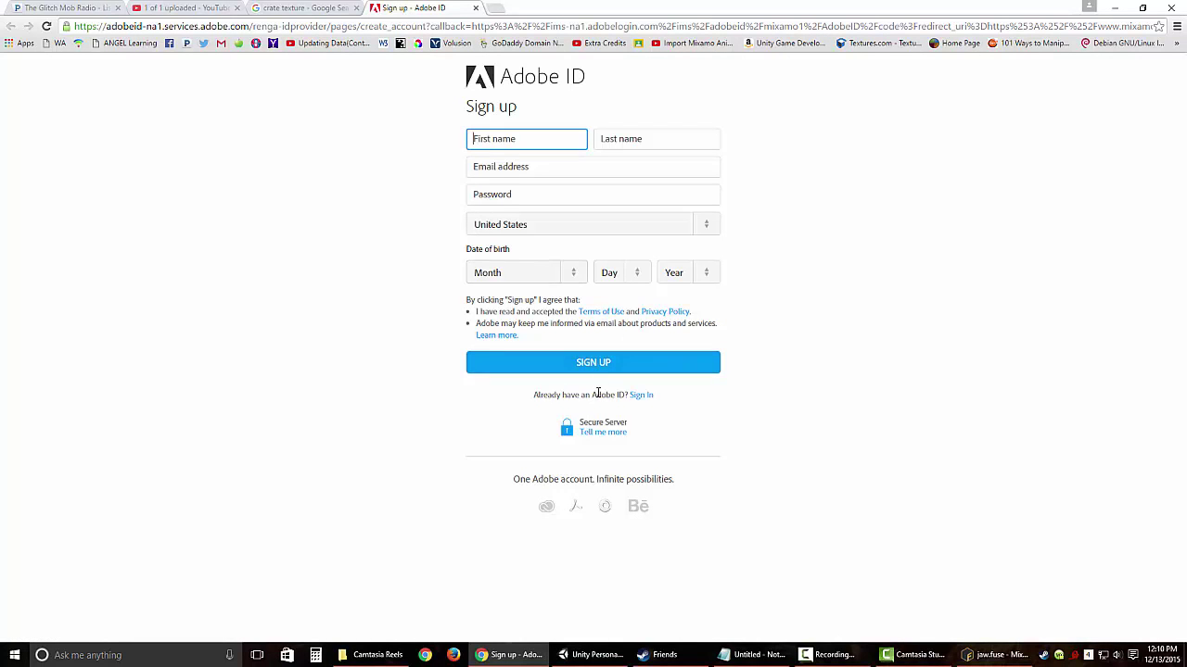
click(475, 7)
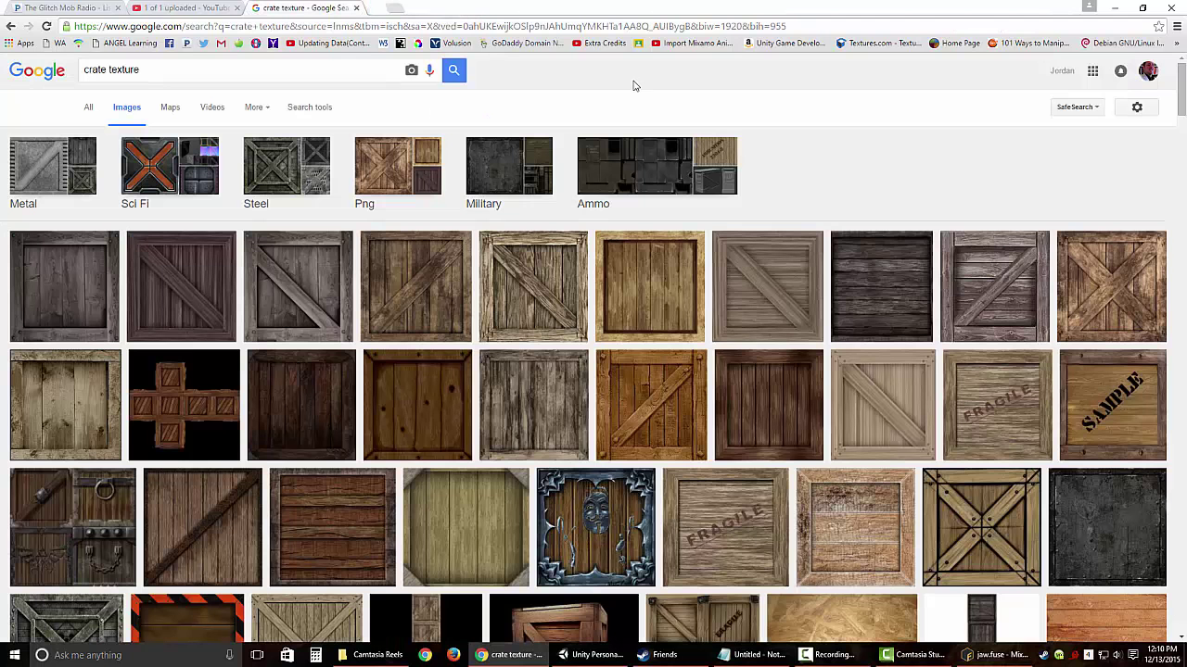
click(1109, 9)
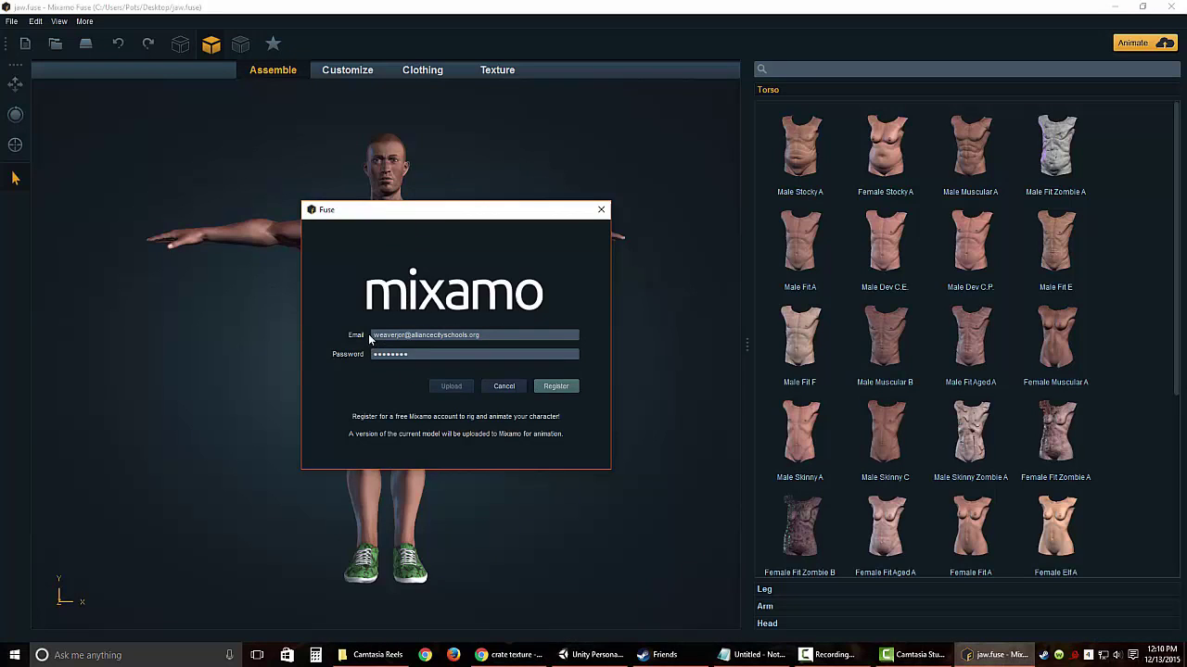
click(452, 388)
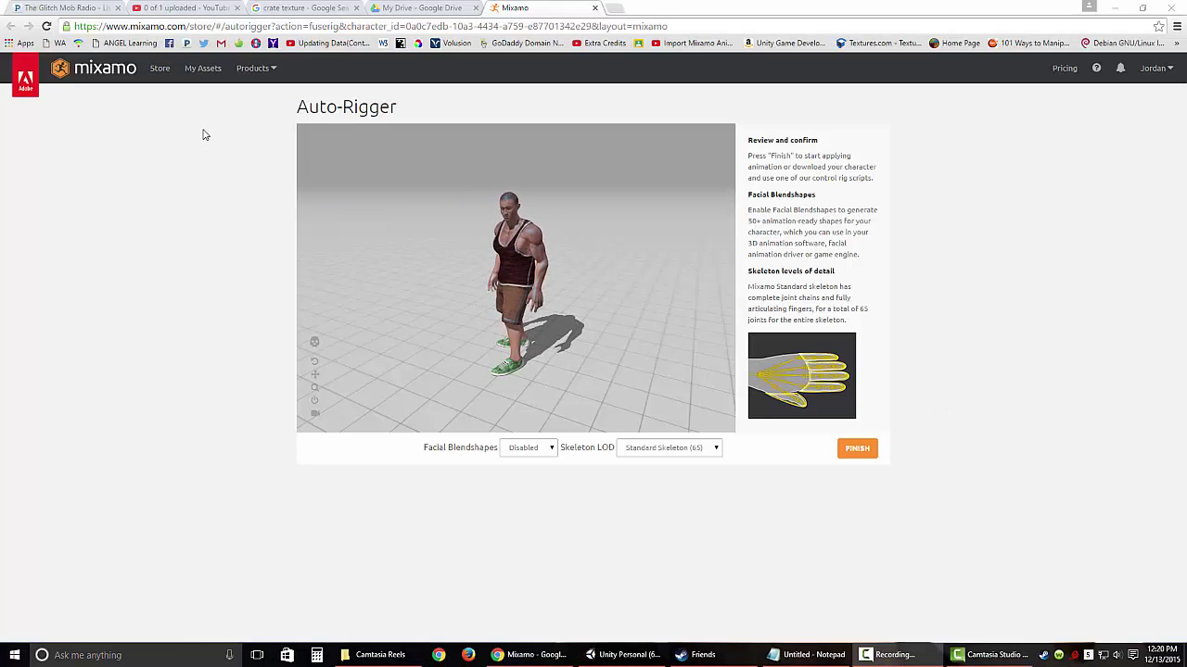
- Finish the auto-rig and continue to the Mixamo animation library
click(857, 450)
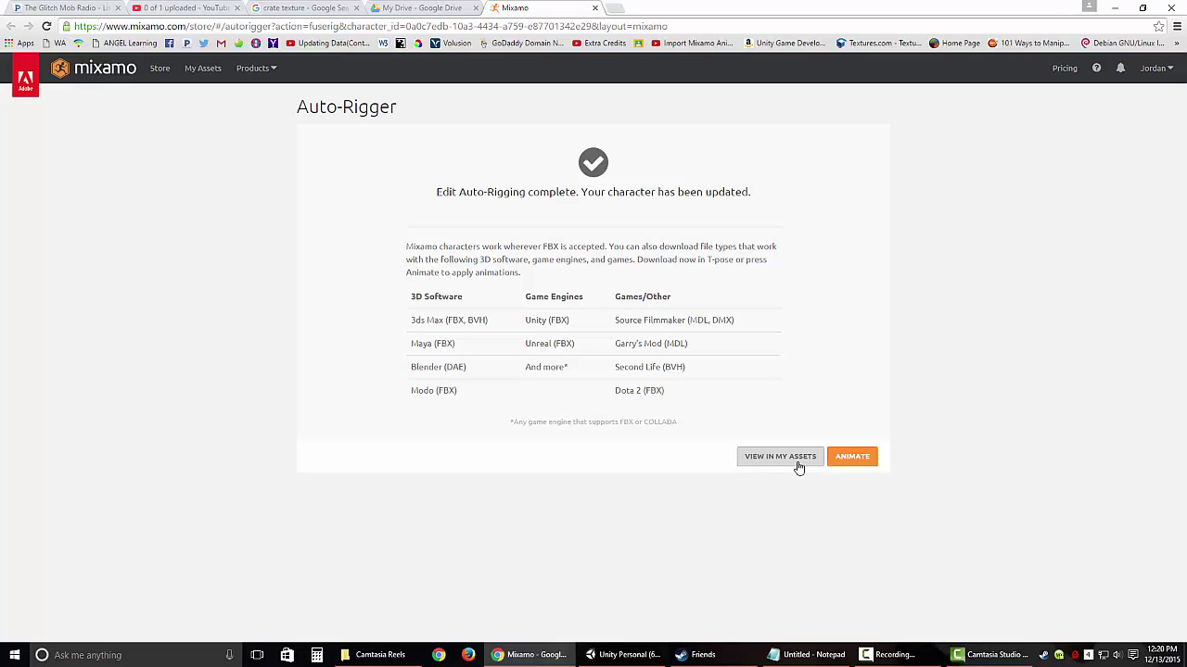
click(853, 458)
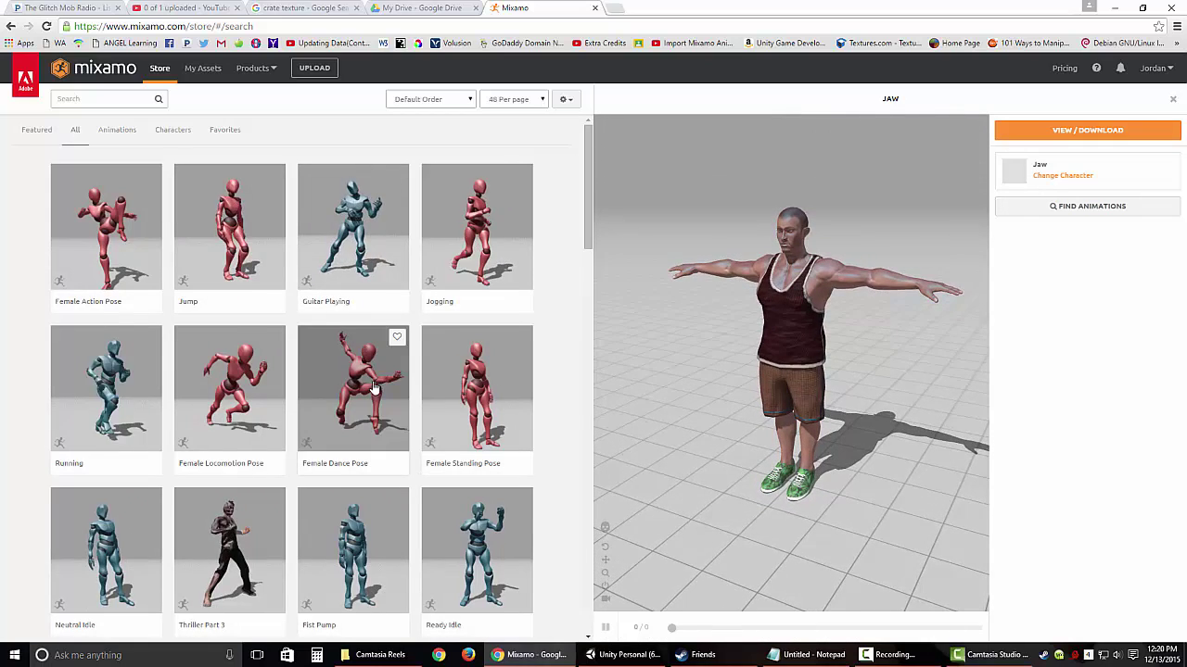
- Preview the Ymca Dance and then the Dodging animation on the Jaw character
scroll(258, 318, down, 4)
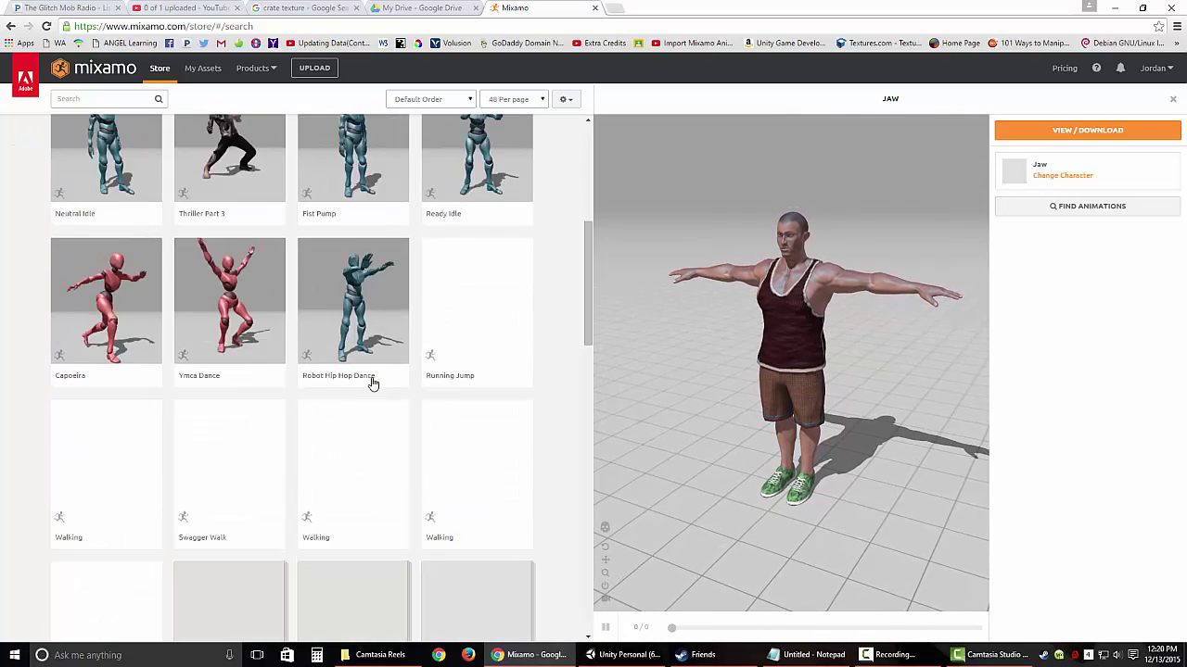
click(249, 323)
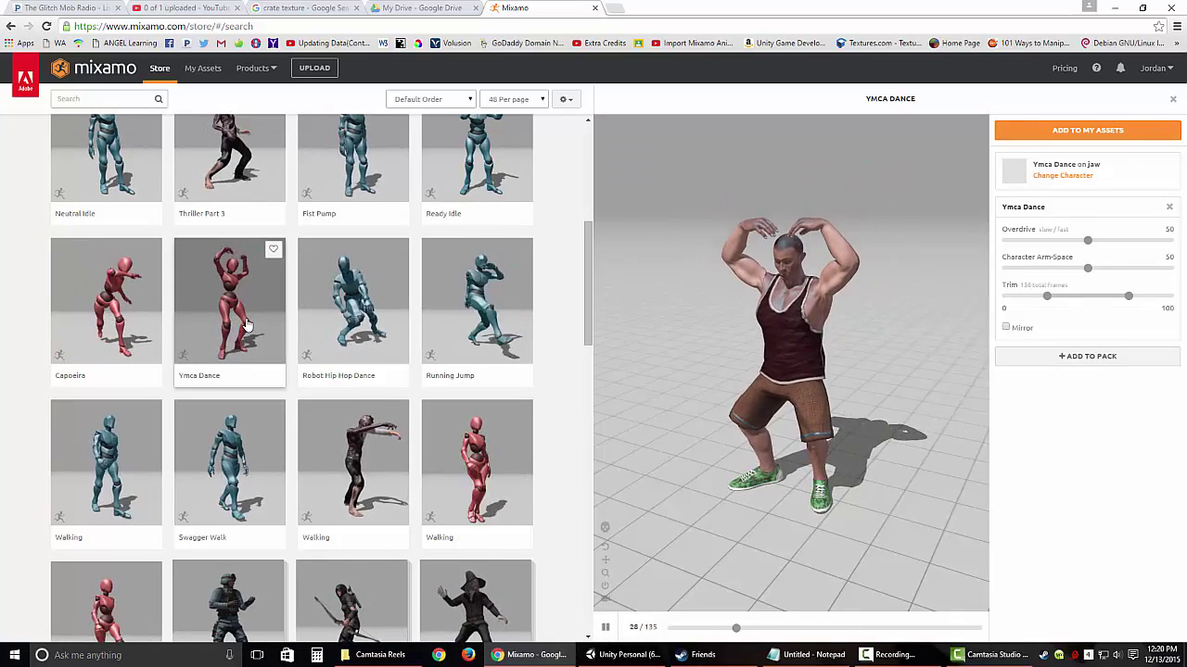
scroll(408, 403, down, 2)
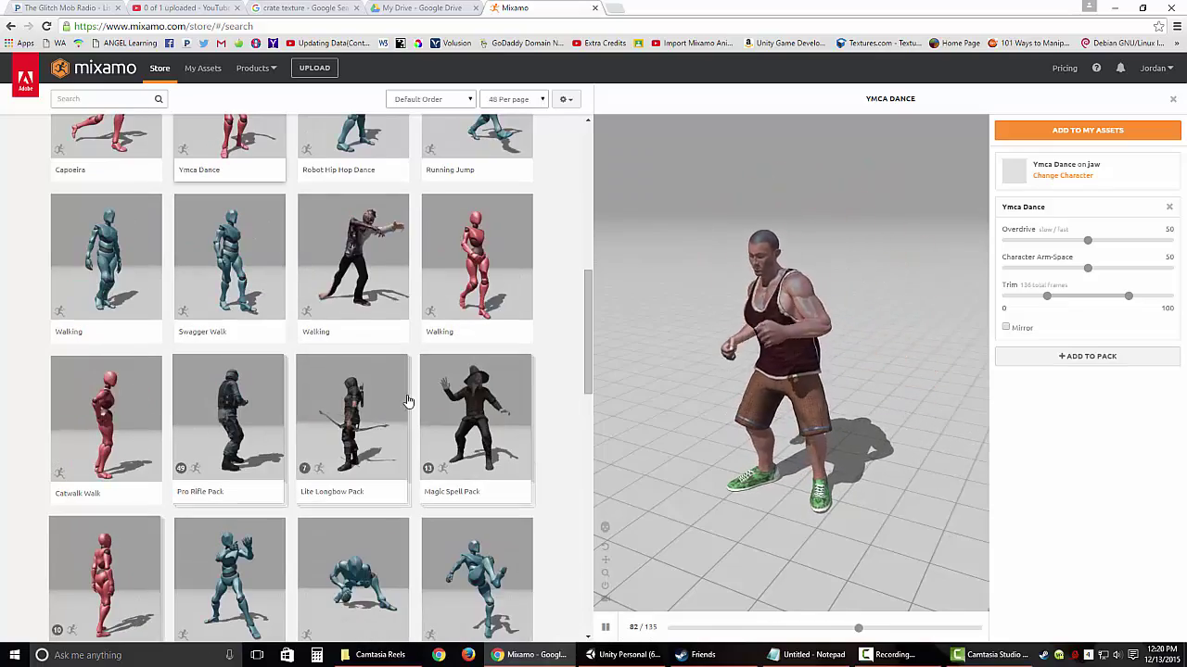
scroll(222, 449, down, 2)
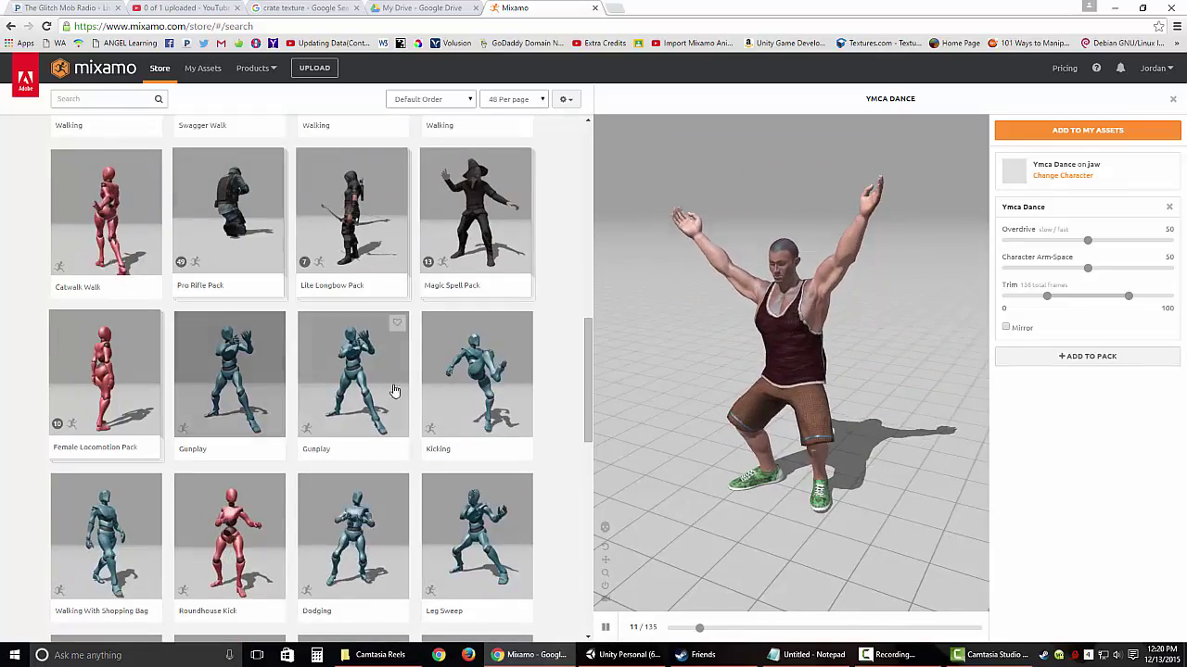
scroll(367, 461, down, 1)
click(367, 461)
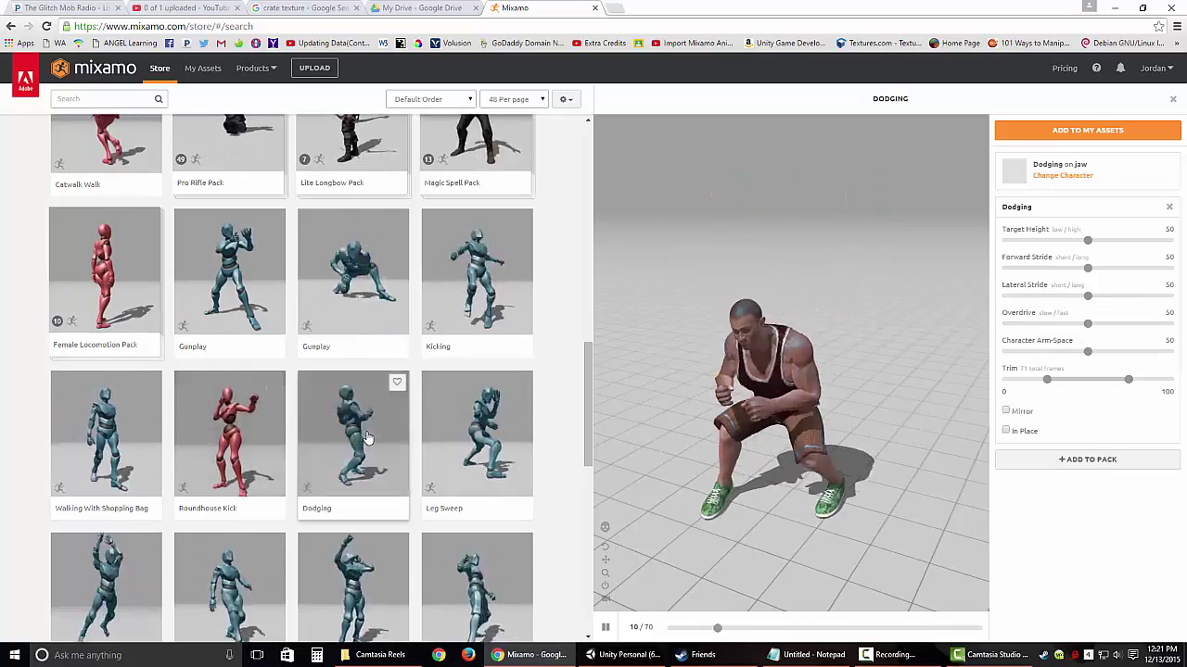
scroll(186, 436, down, 1)
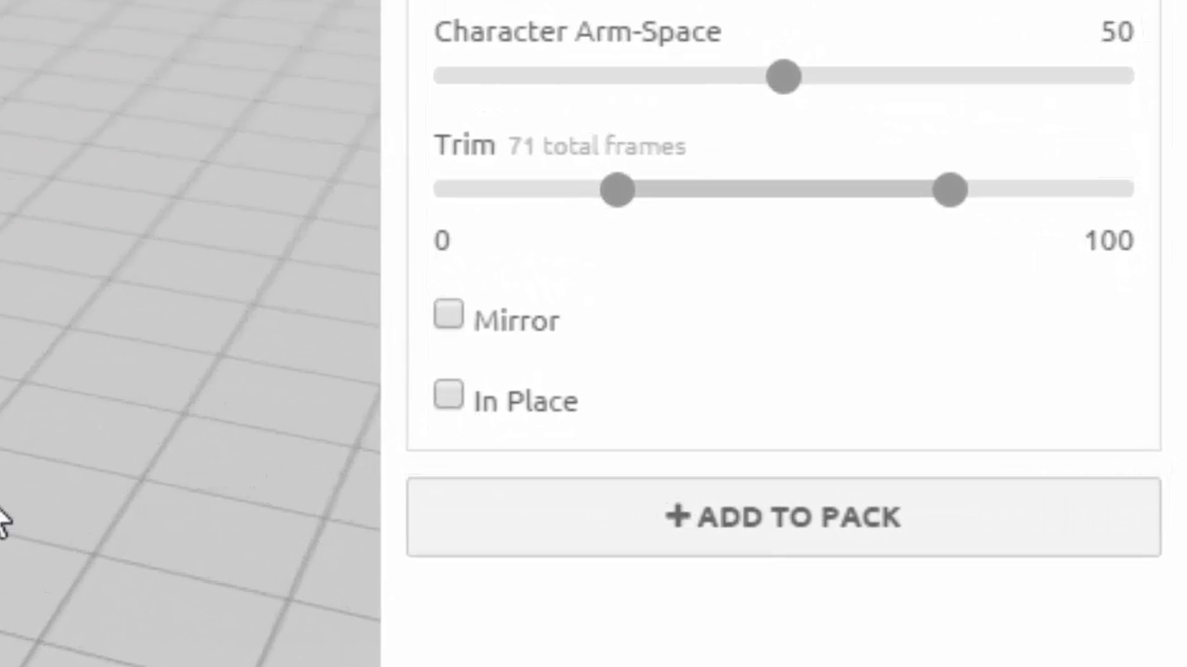
- Turn on In Place for Dodging and scroll through the animation store
click(448, 397)
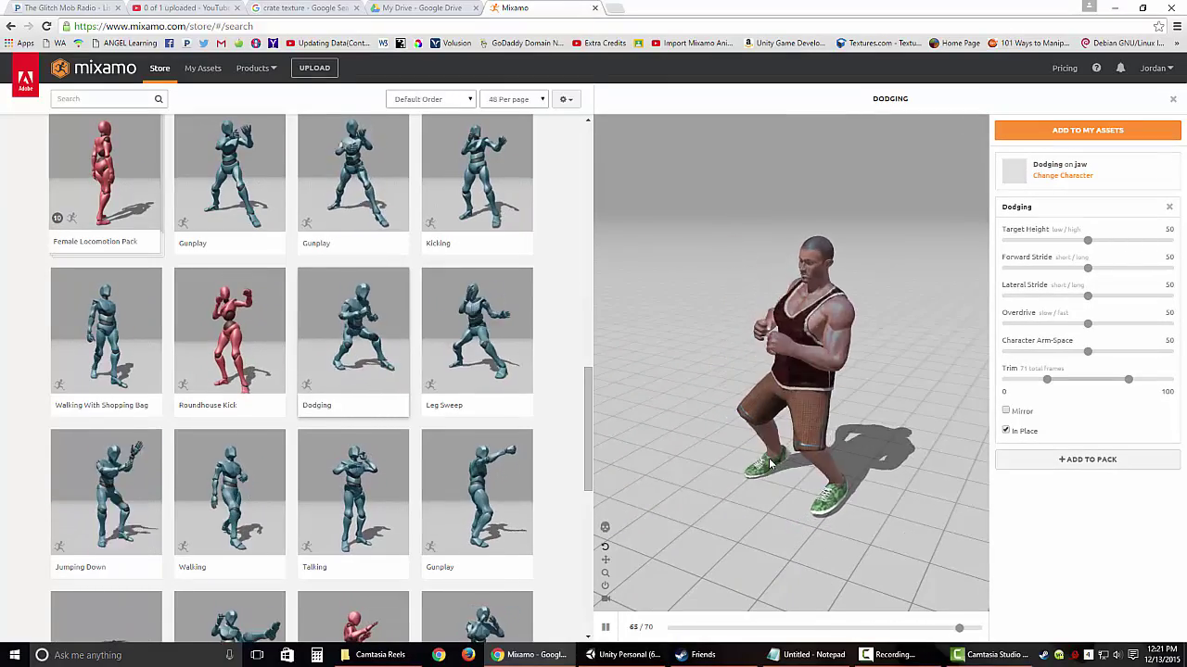
scroll(375, 448, down, 5)
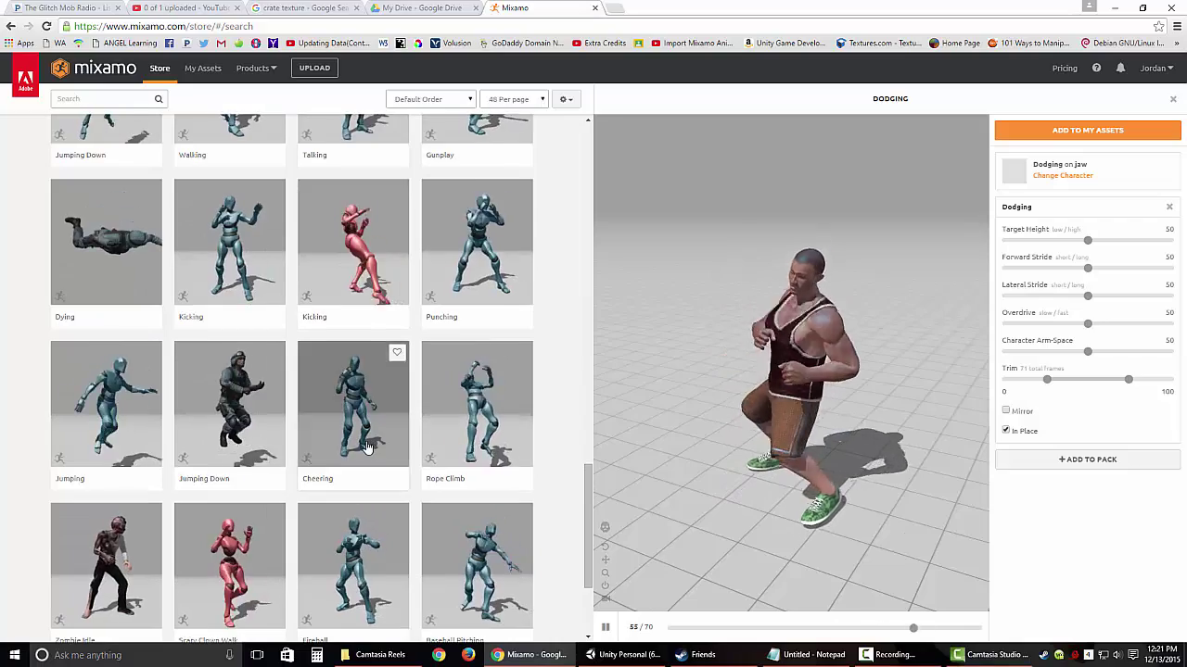
scroll(371, 449, down, 3)
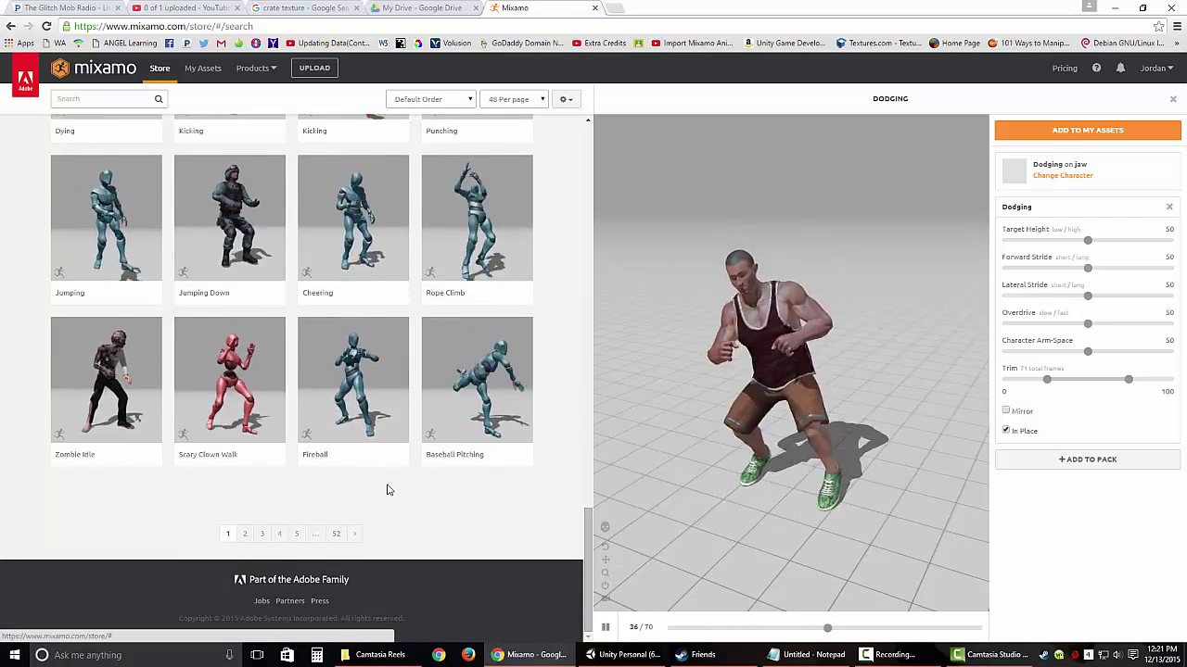
scroll(387, 490, up, 15)
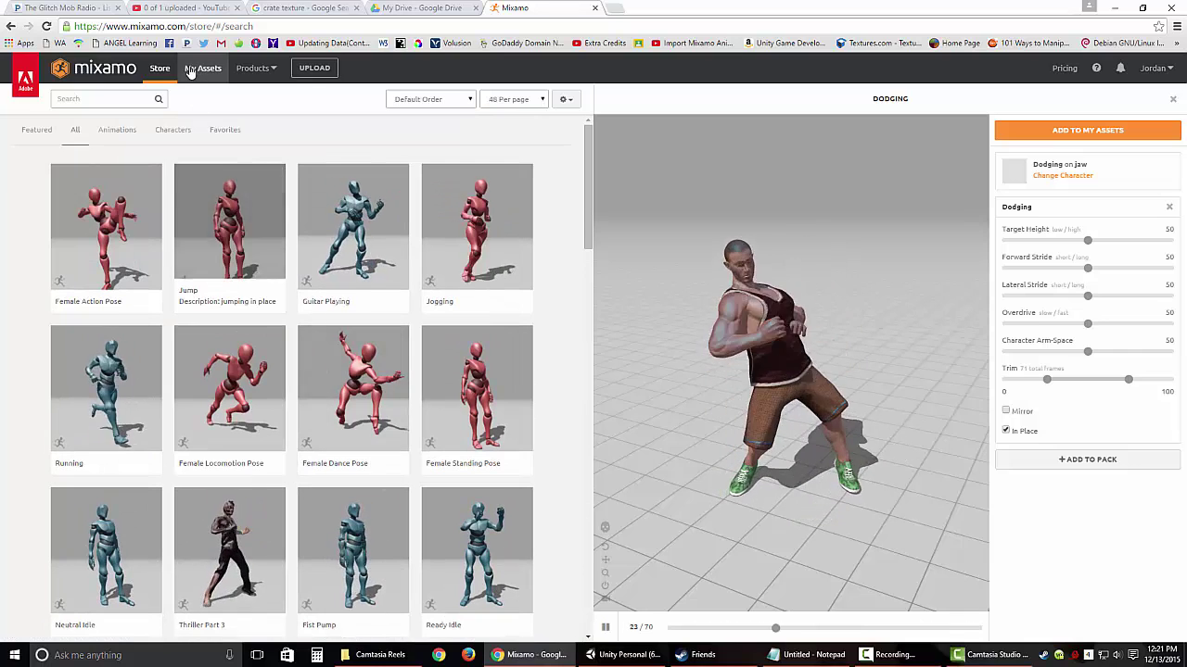
- Open My Assets and show the Jaw character's detail panel
click(203, 70)
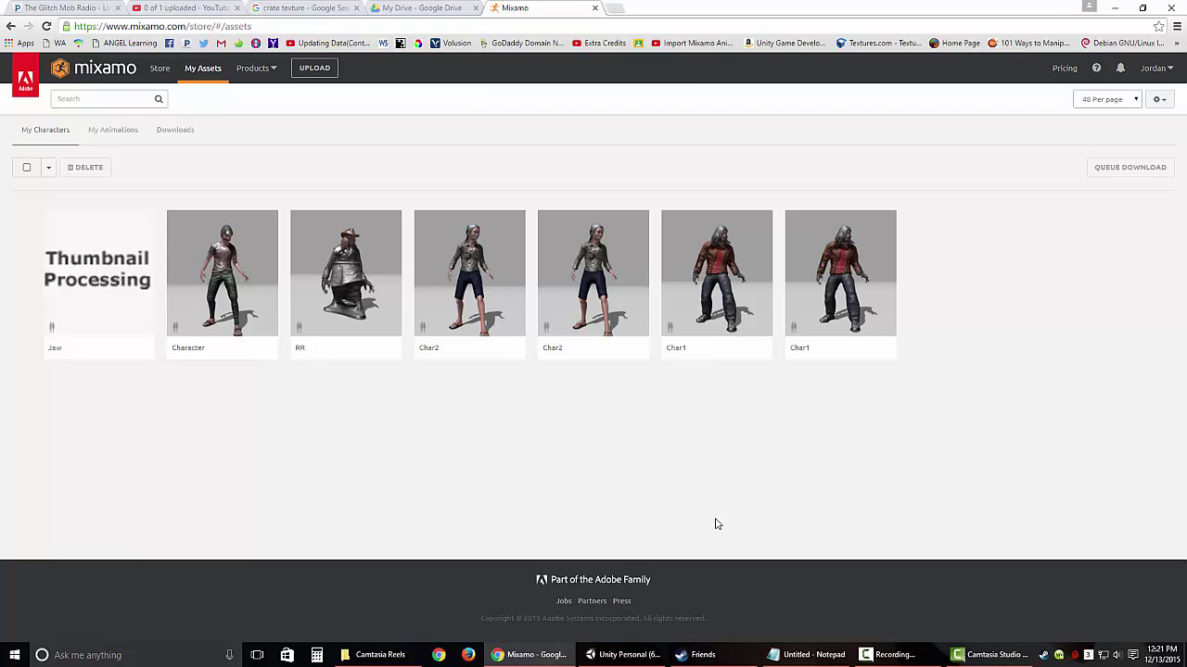
click(102, 281)
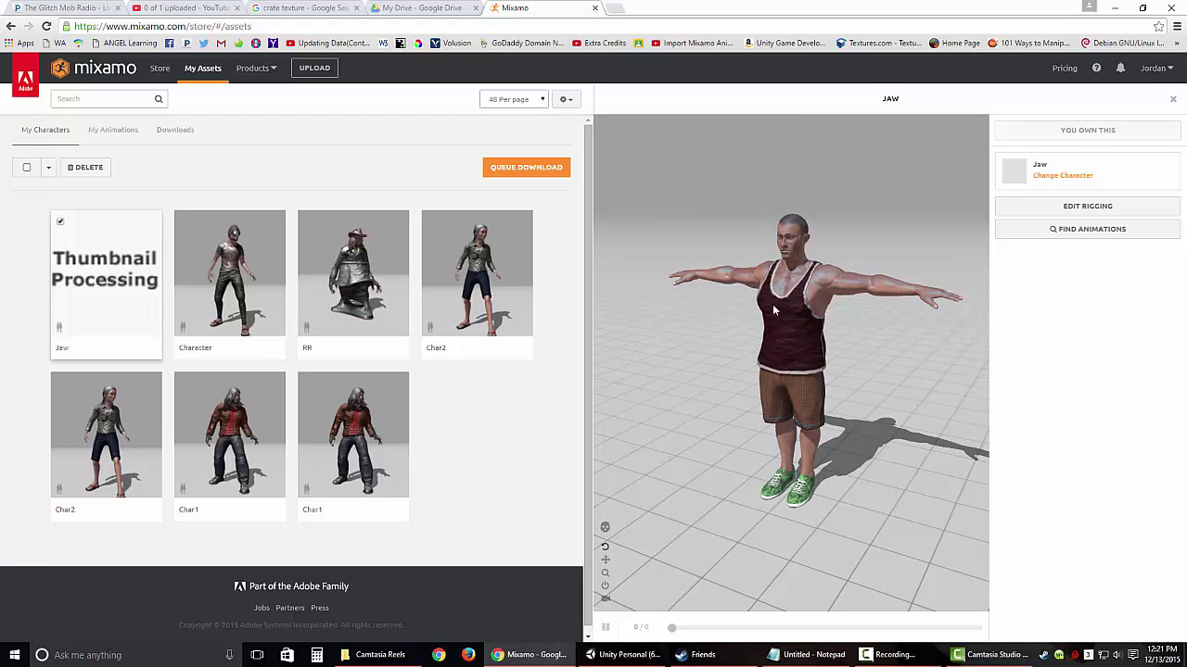
- Export the Jaw character from Mixamo as FBX For Unity (.fbx) and download jaw.fbx
click(542, 173)
click(482, 188)
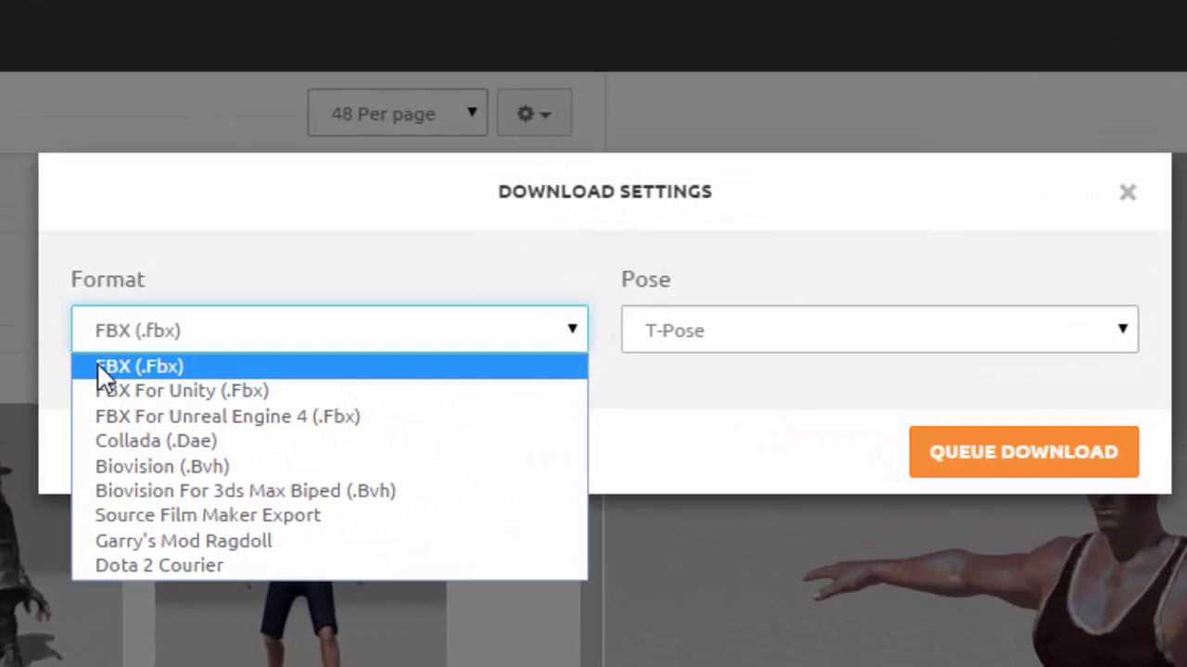
click(198, 390)
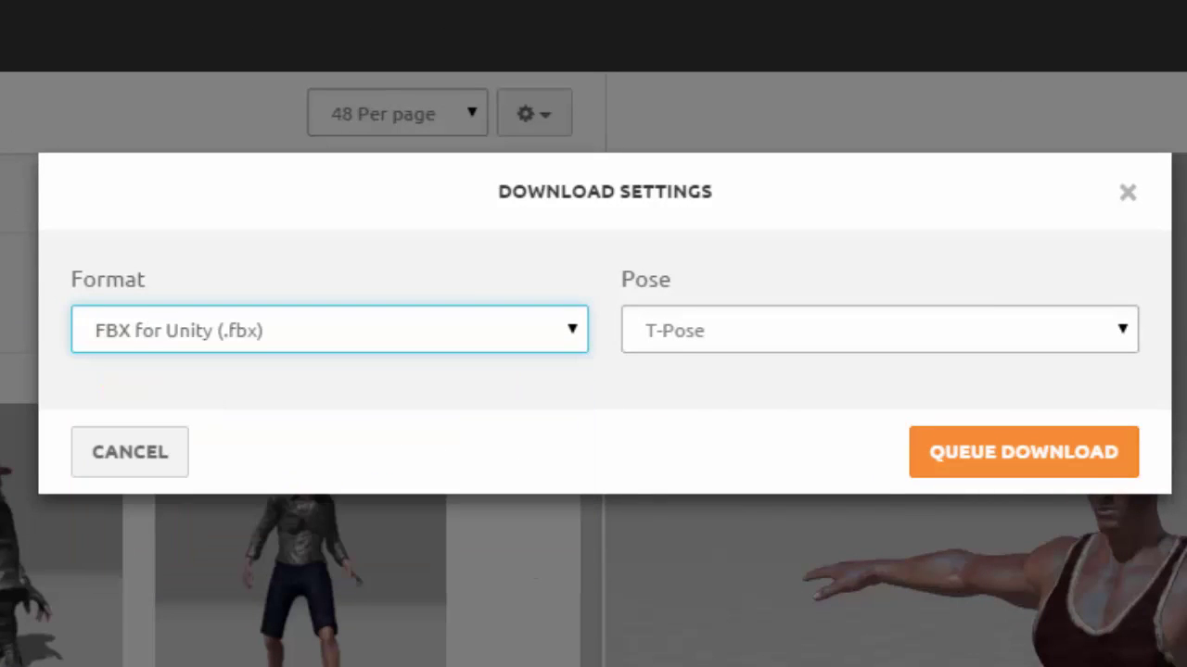
click(1064, 460)
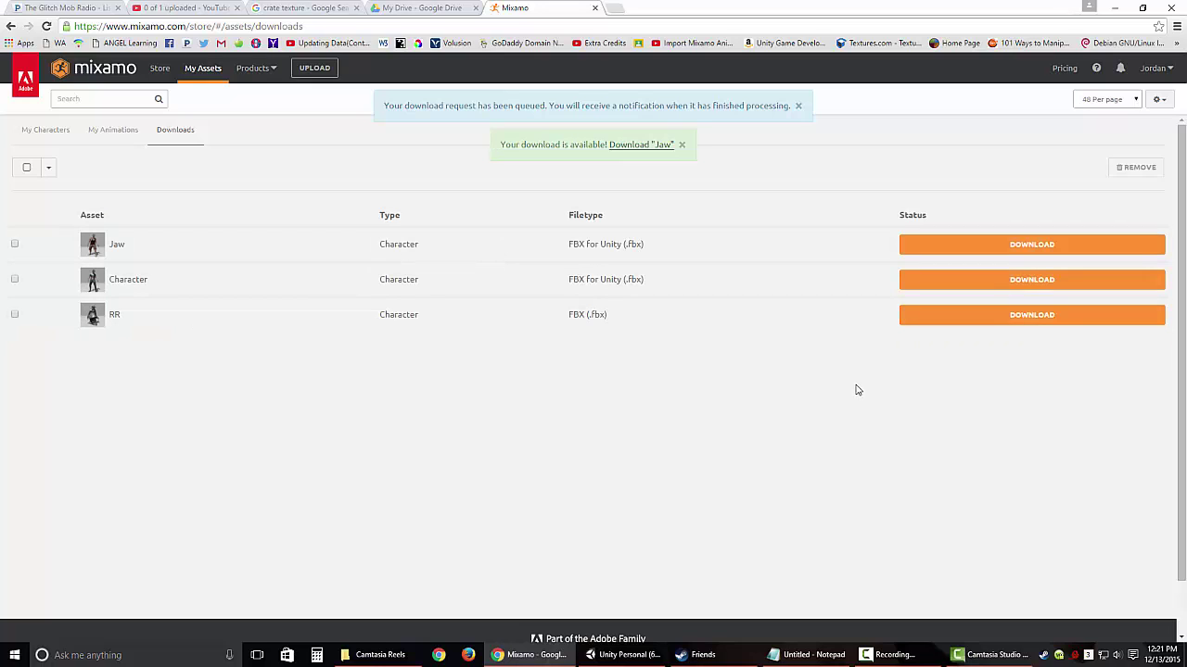
click(1032, 244)
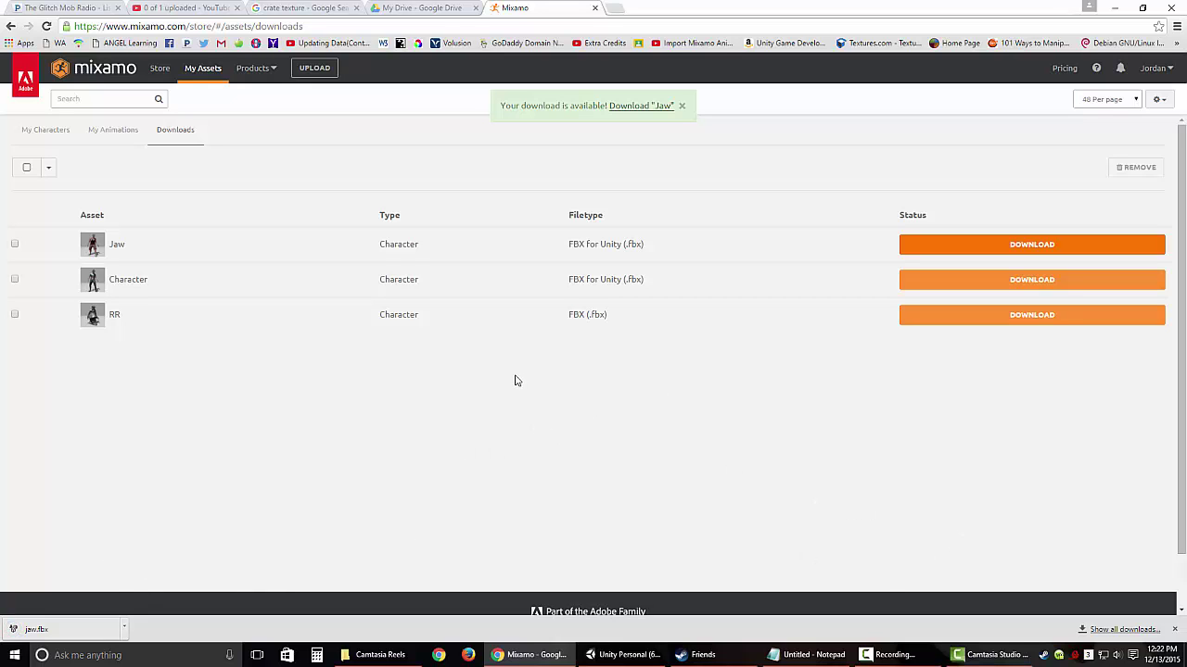
- Upload jaw.fbx (9 MB) from the download shelf into My Drive, then clear away the Camtasia Reels window
click(429, 9)
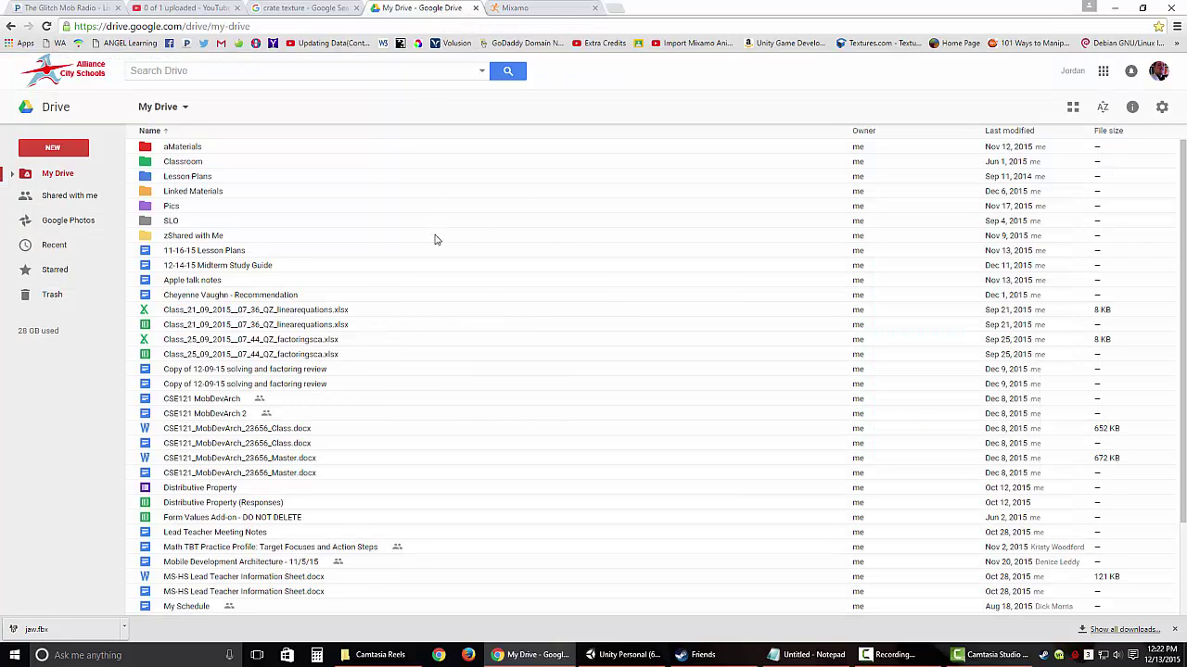
drag(53, 633, 471, 421)
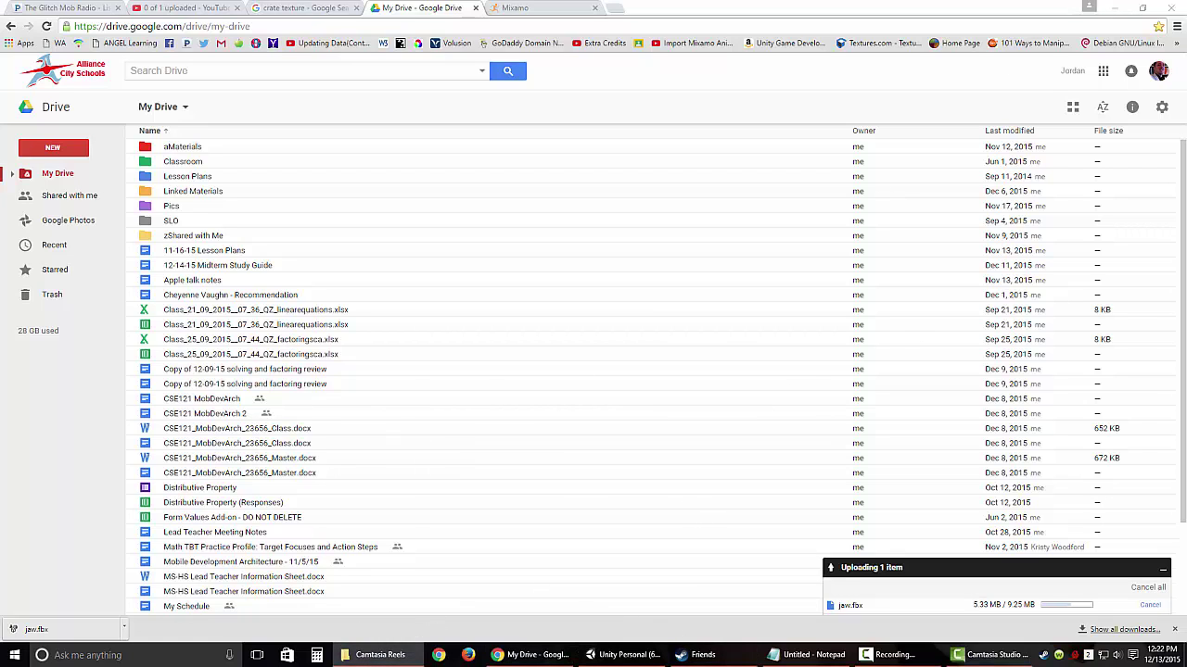
click(376, 655)
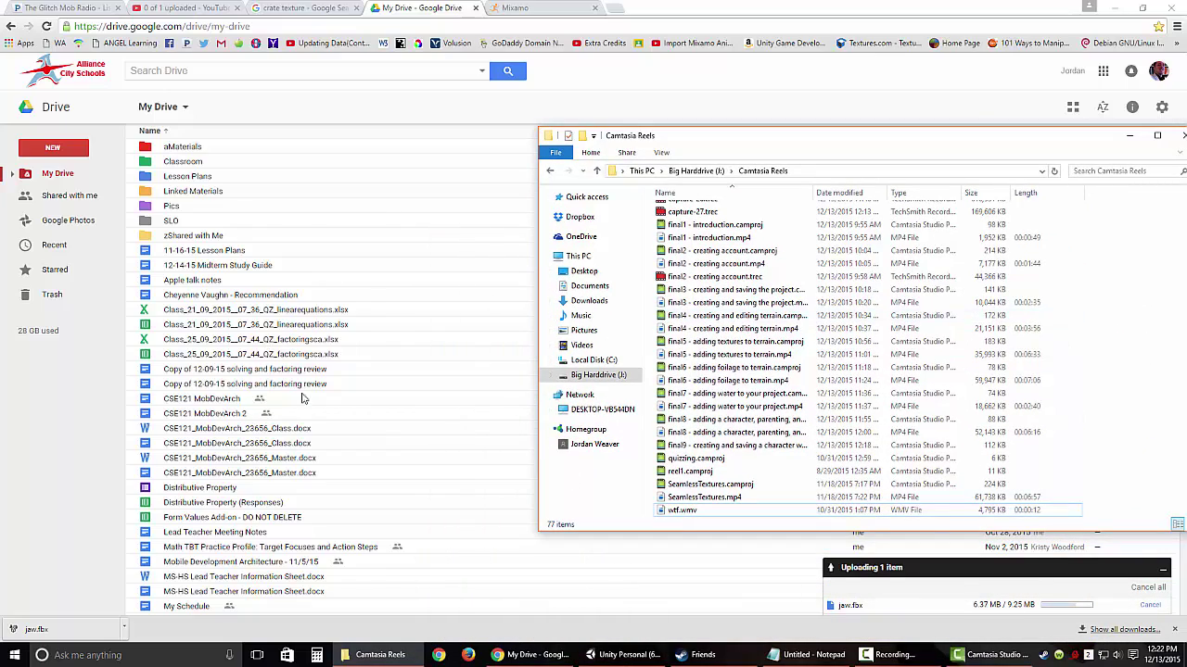
drag(821, 130, 914, 116)
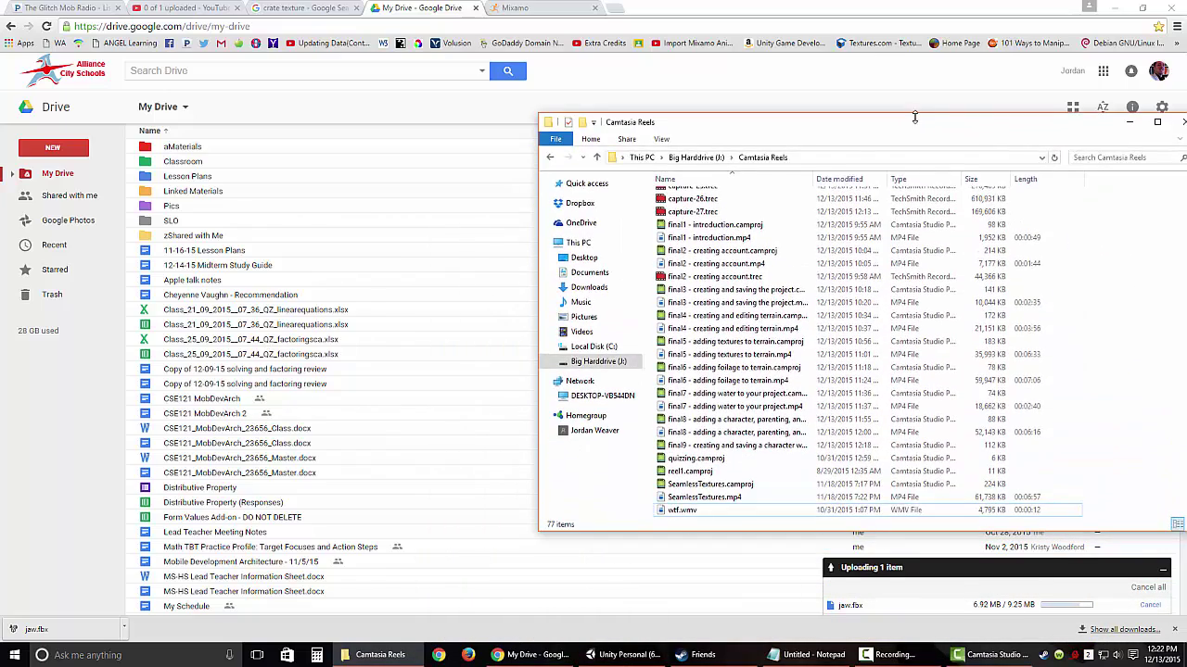
click(1129, 122)
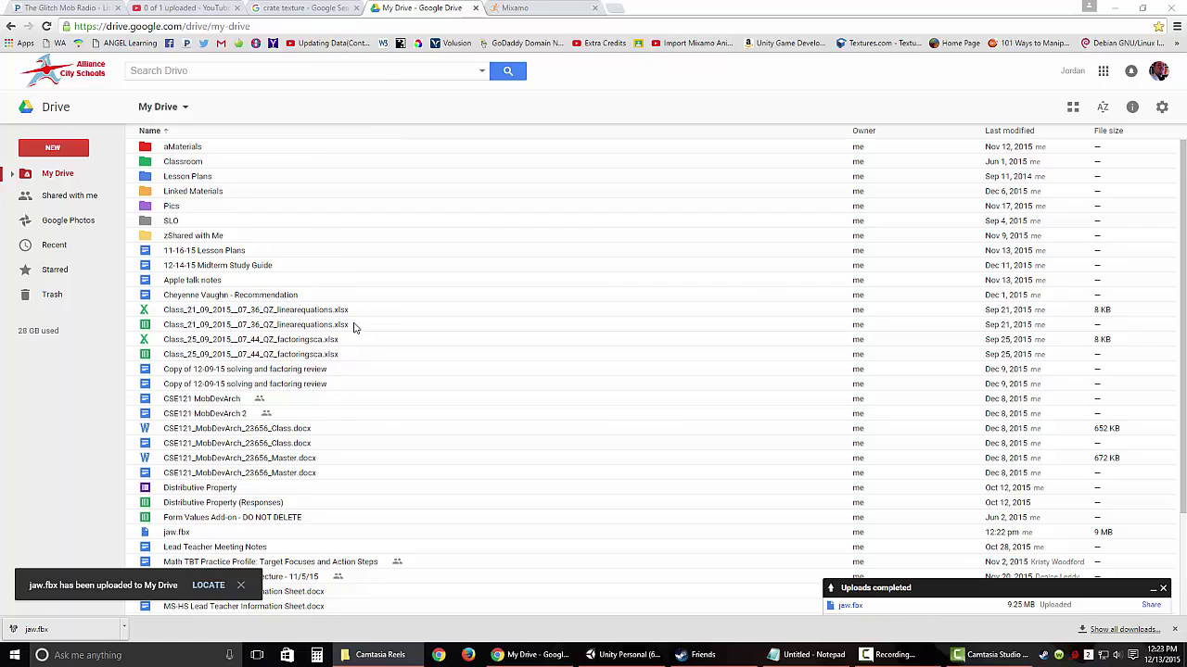
- Close the downloads bar and search Drive for the fbx files
click(1174, 630)
click(231, 72)
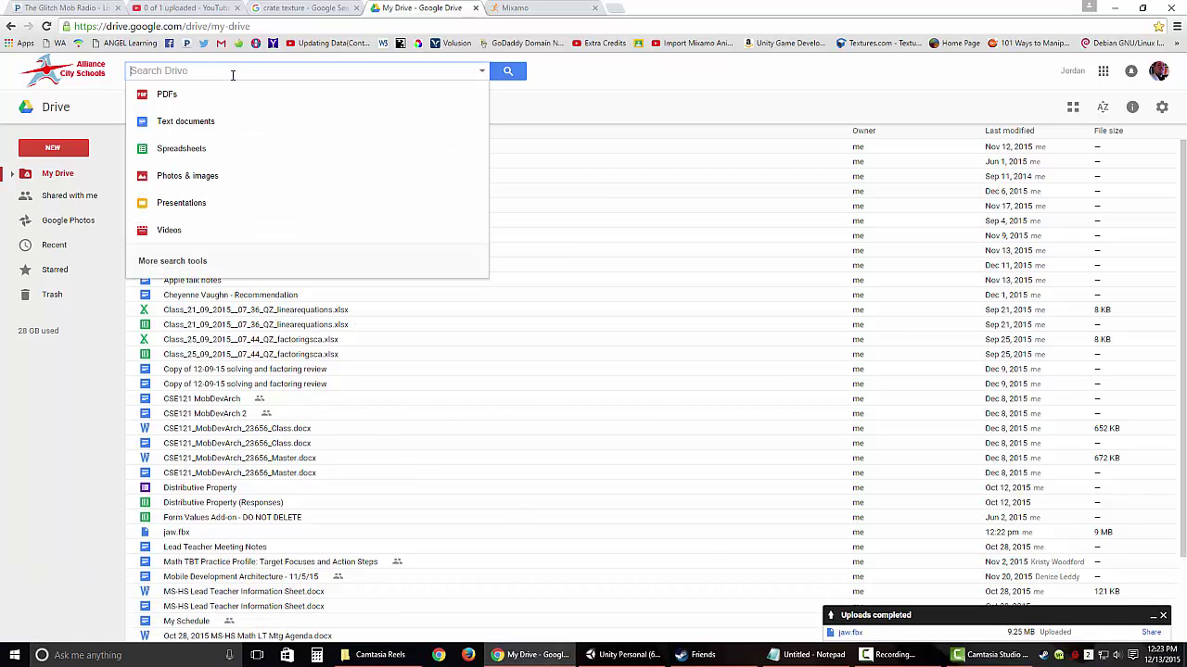
text(fbz)
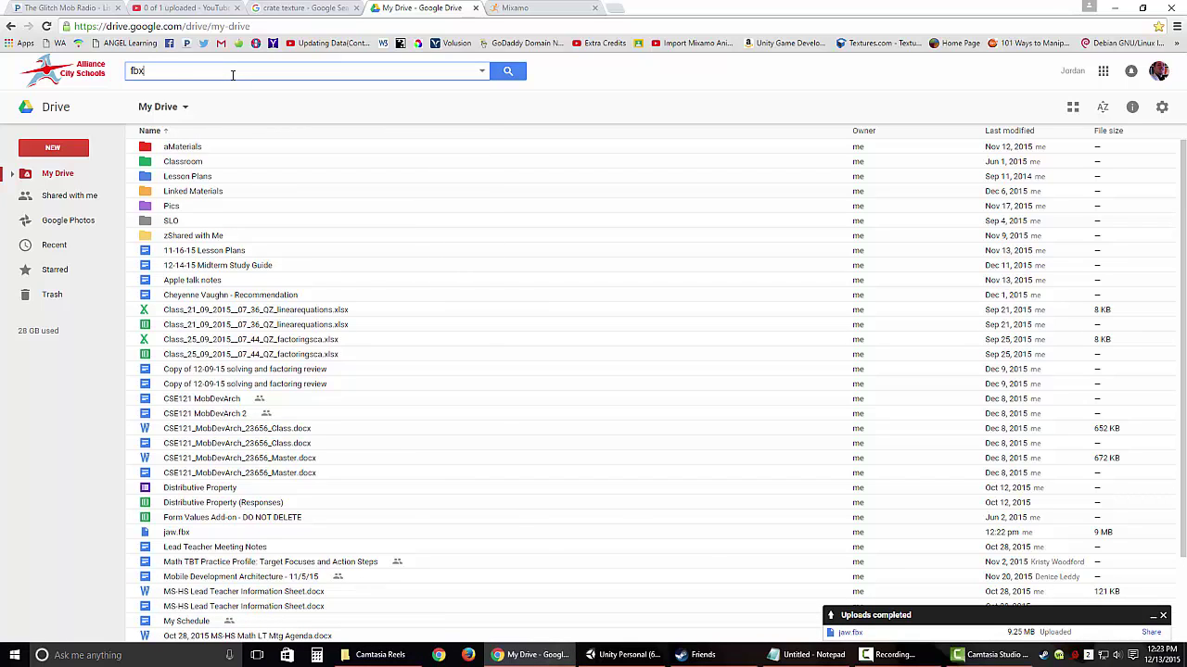
click(509, 74)
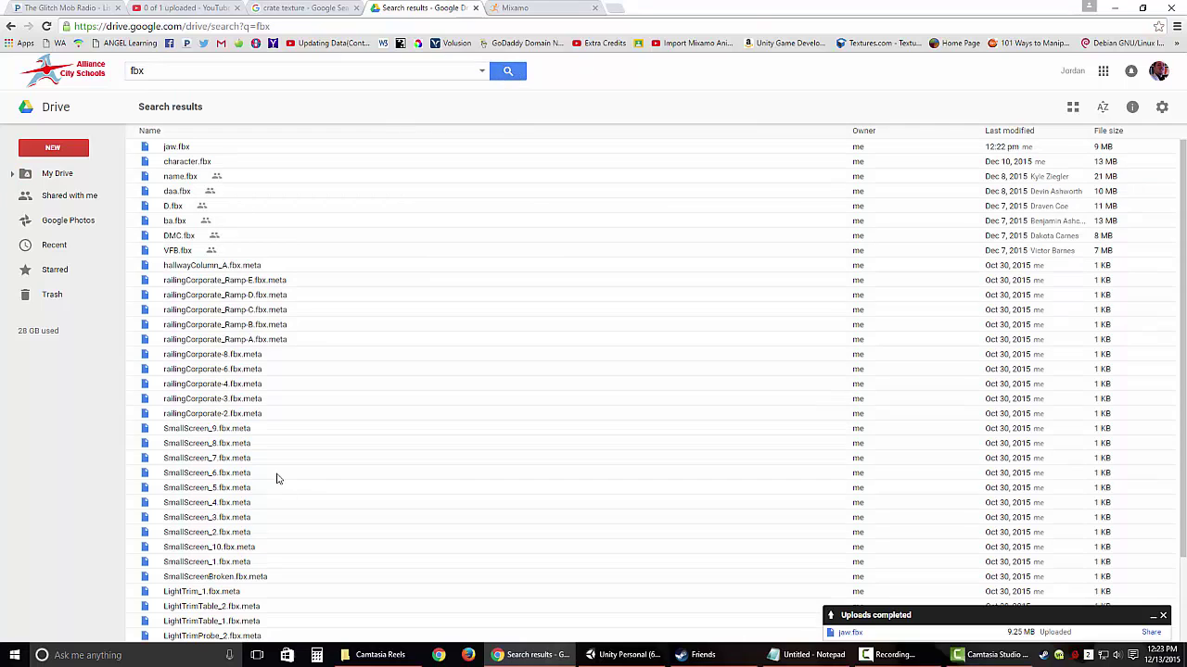
scroll(223, 420, down, 2)
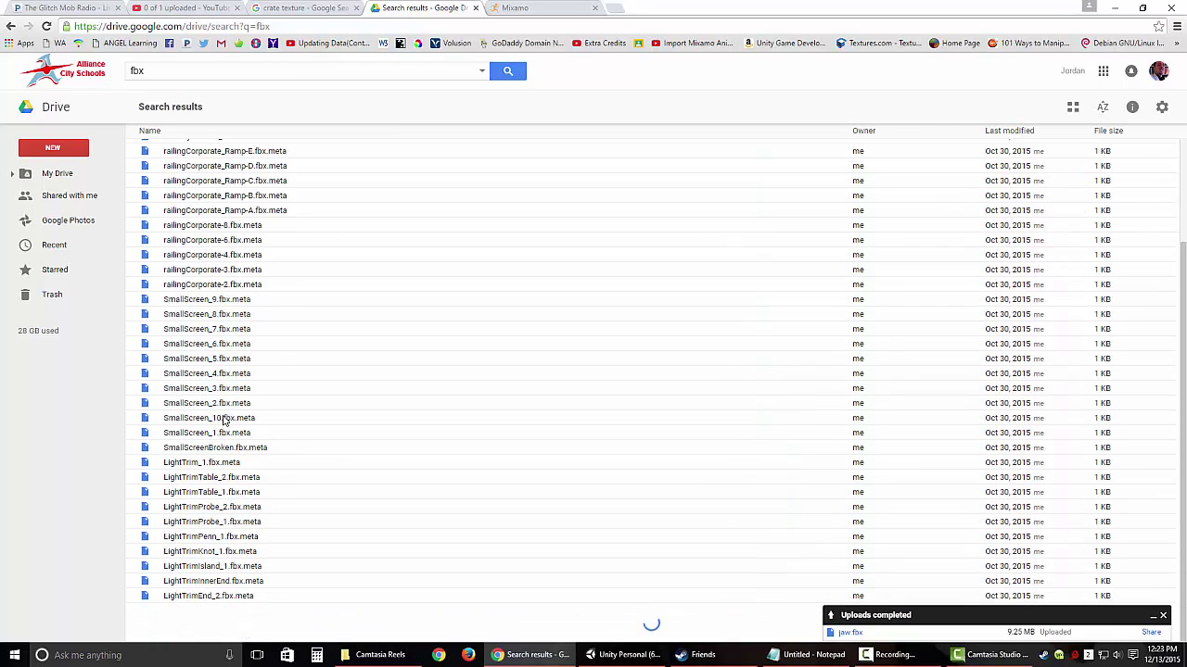
scroll(222, 412, up, 2)
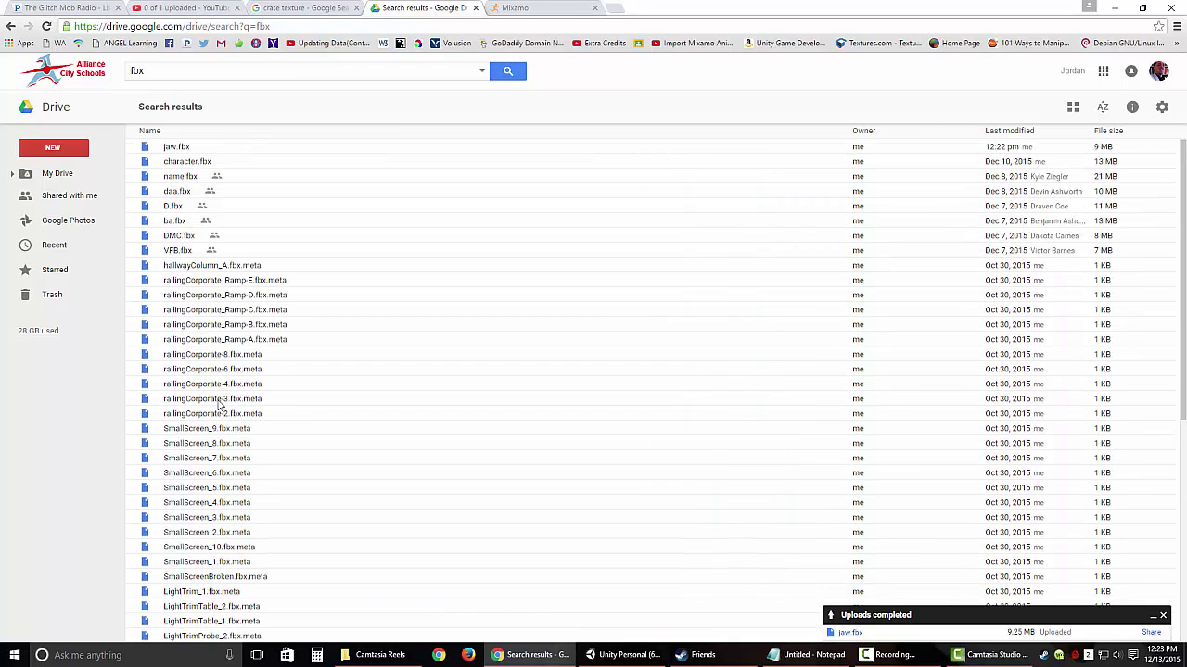
- Download jaw.fbx from the search results, saving it as jaw (1).fbx
click(181, 149)
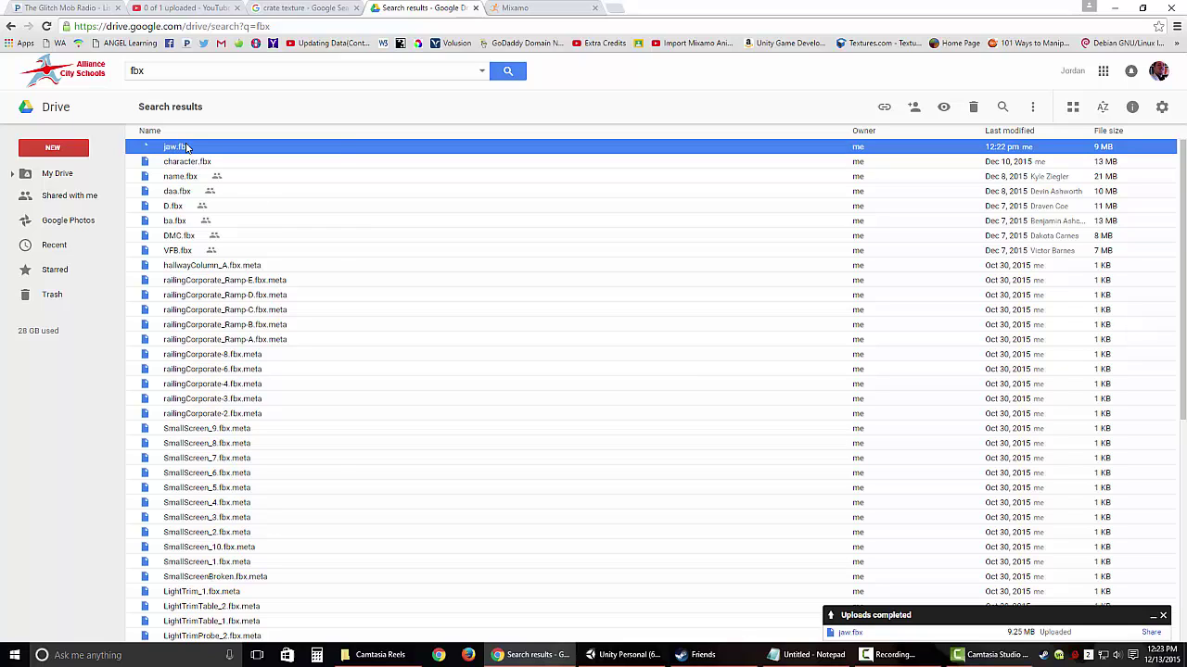
right_click(186, 146)
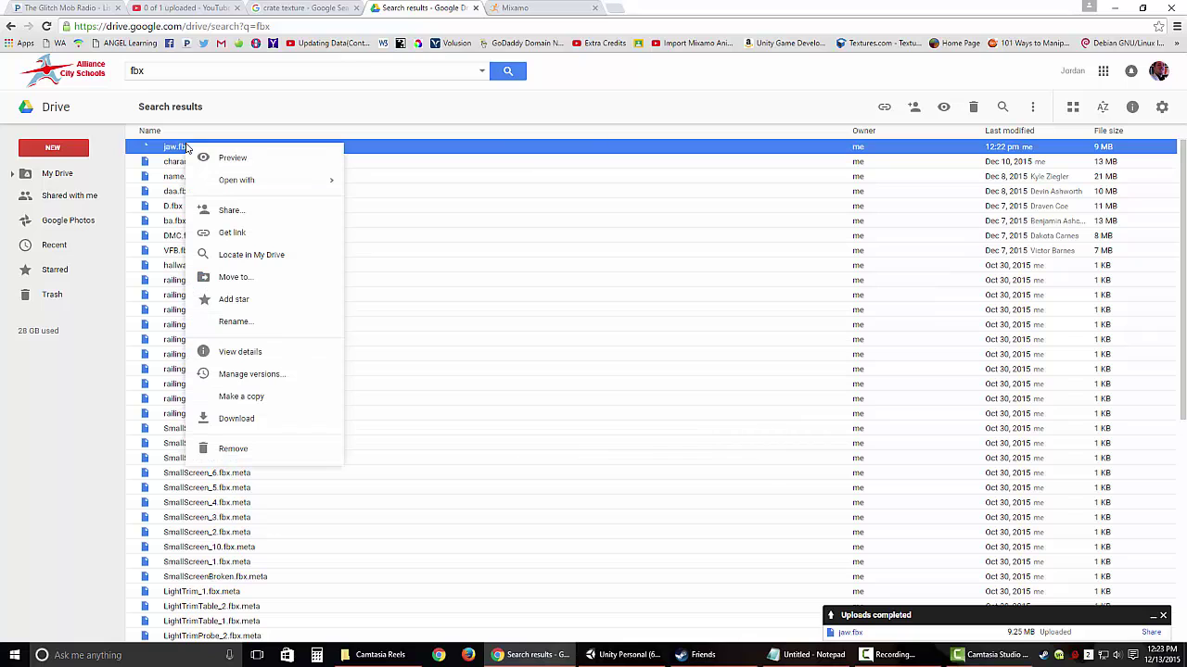
click(231, 419)
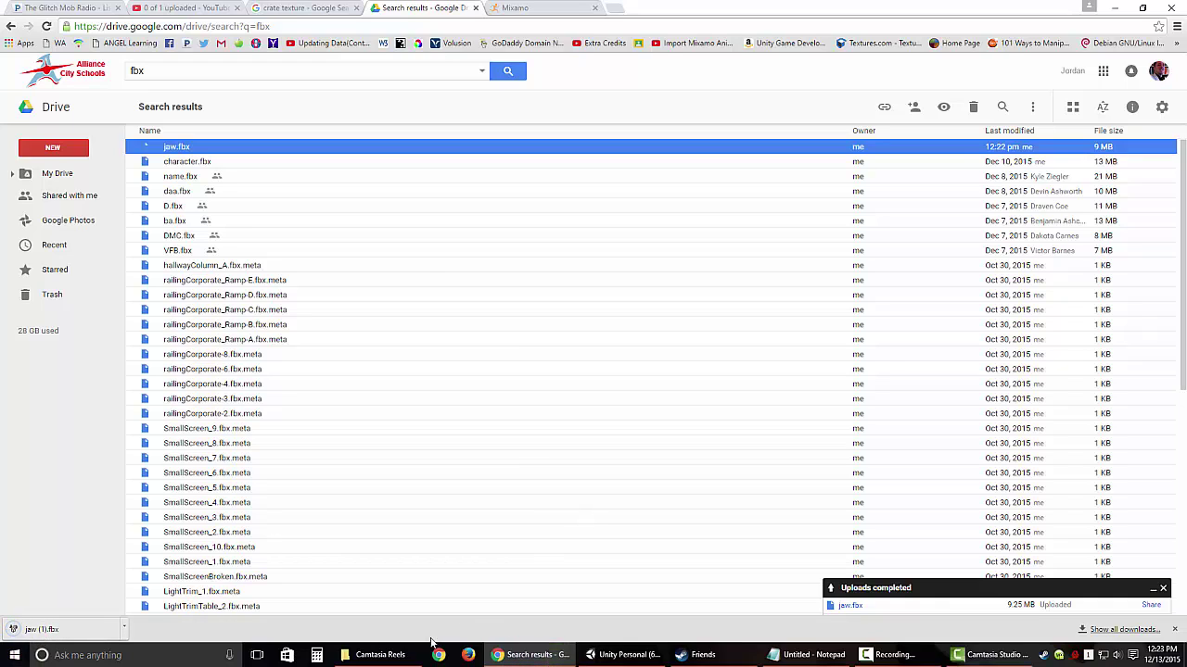
- Open a new File Explorer window on the Downloads folder
click(367, 658)
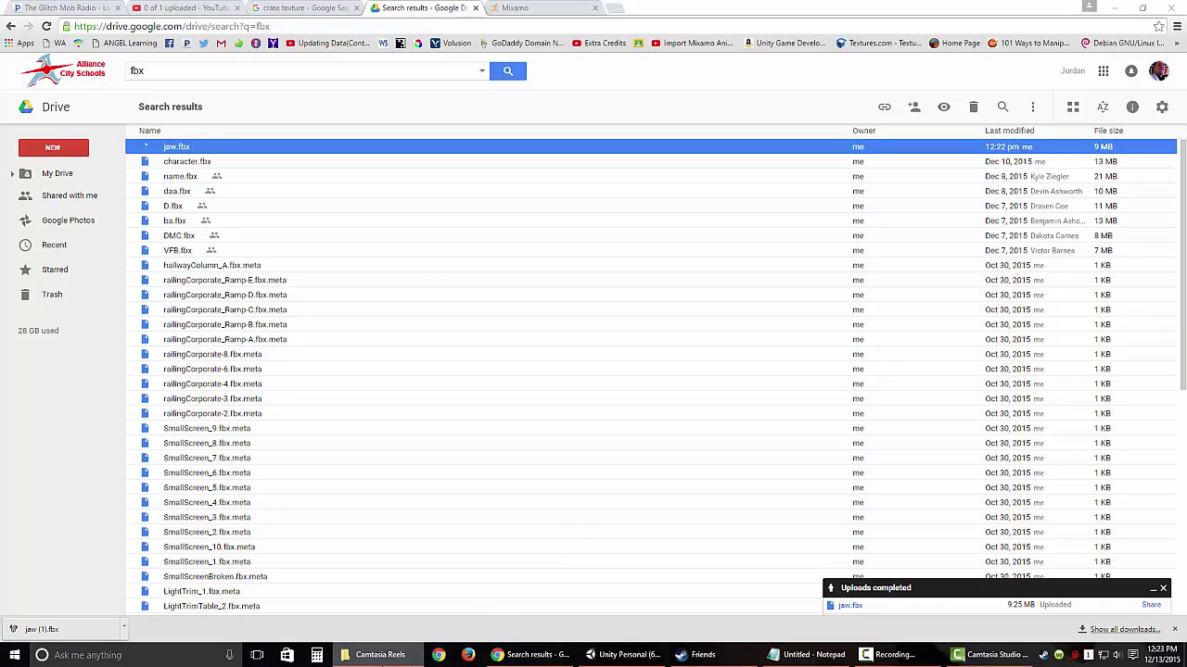
right_click(390, 658)
click(343, 602)
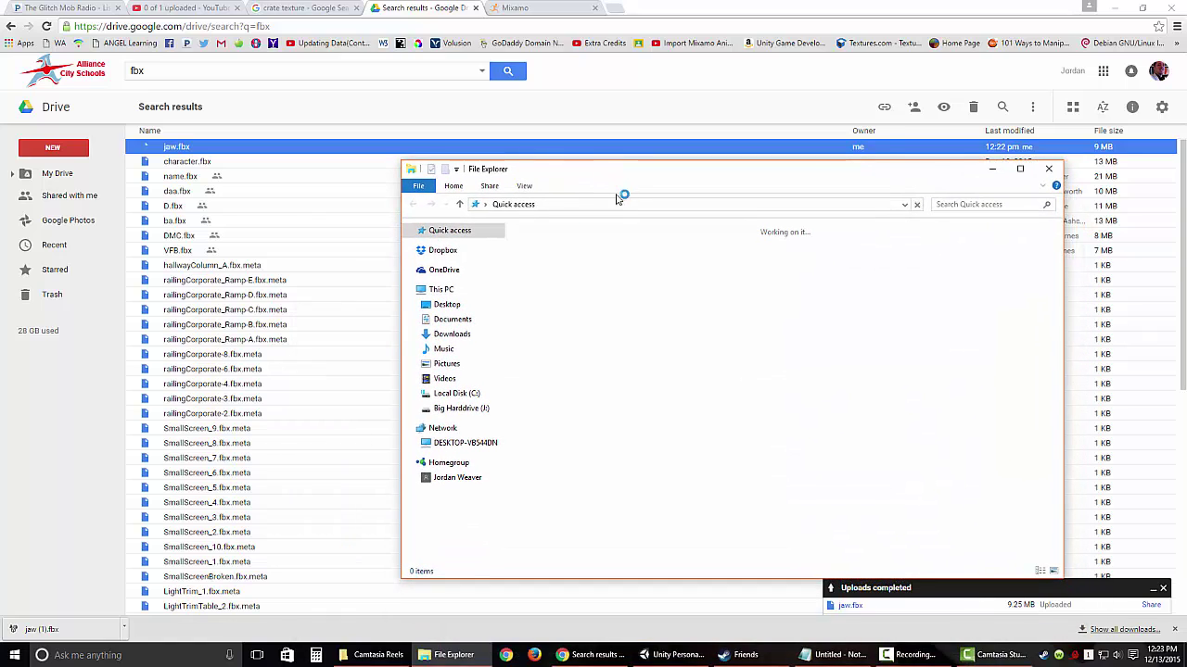
click(453, 334)
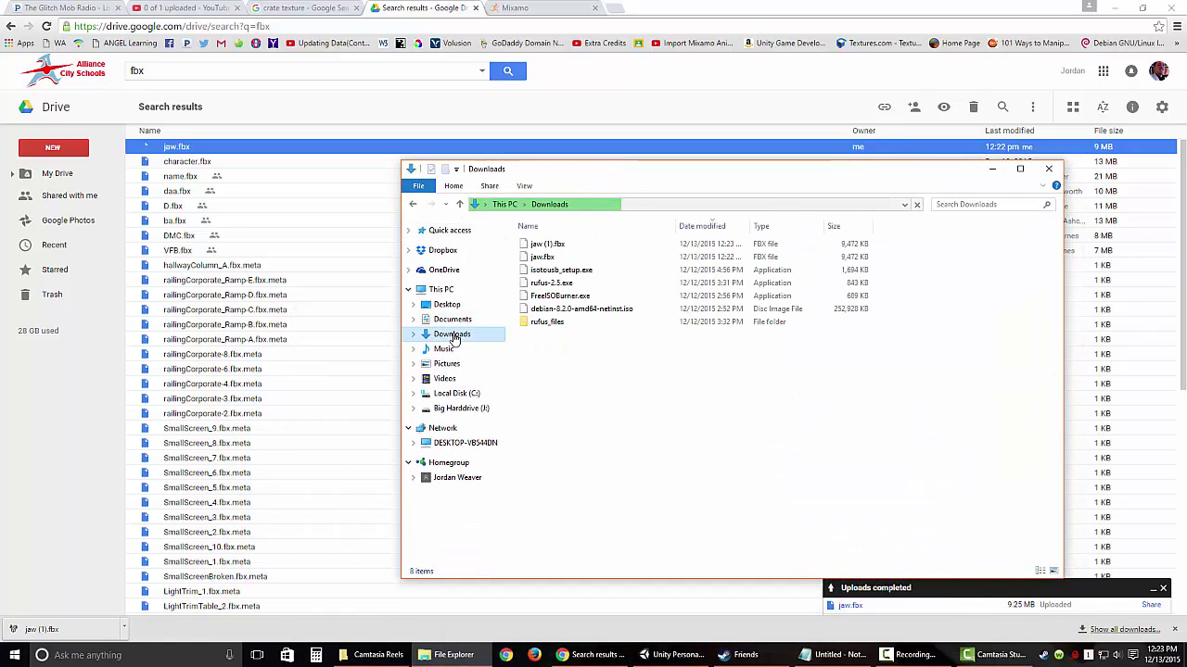
- Check jaw.fbx and jaw (1).fbx (9,472 KB each), then move the window out of view
click(545, 257)
click(549, 245)
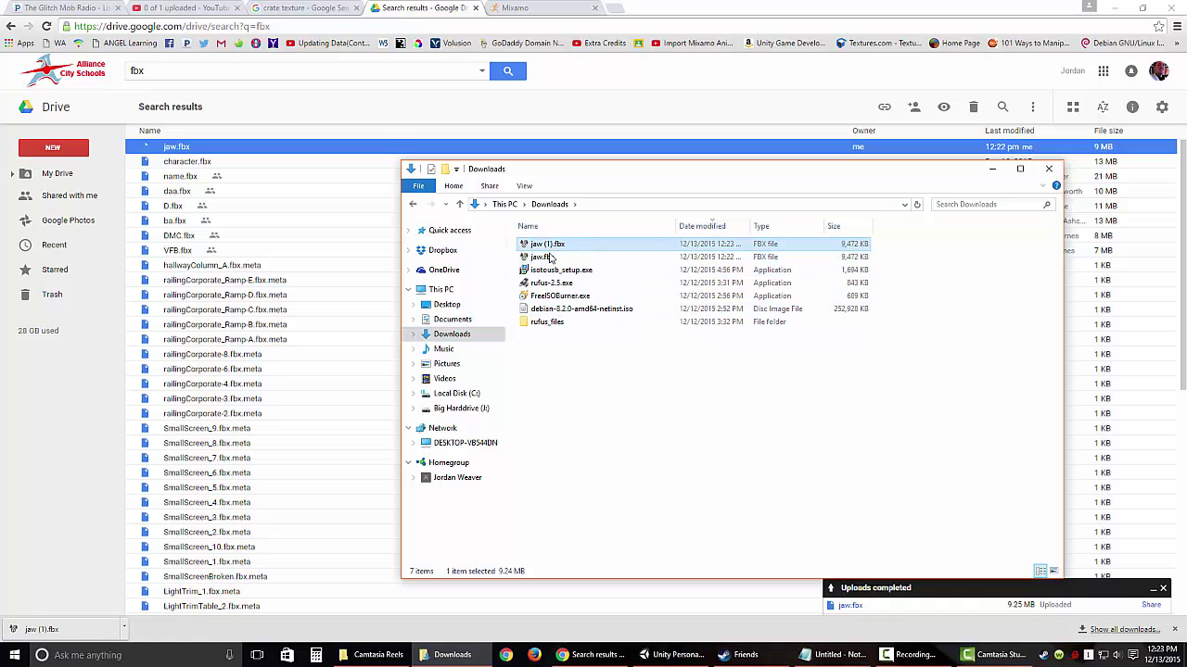
click(598, 356)
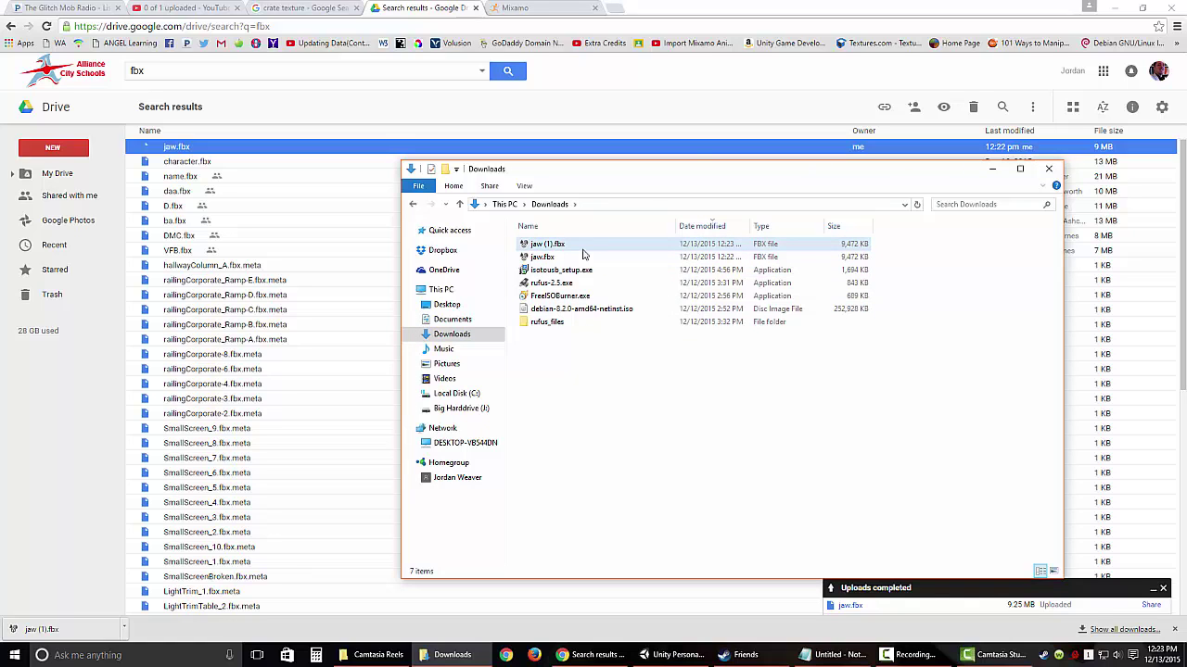
drag(667, 175, 1186, 519)
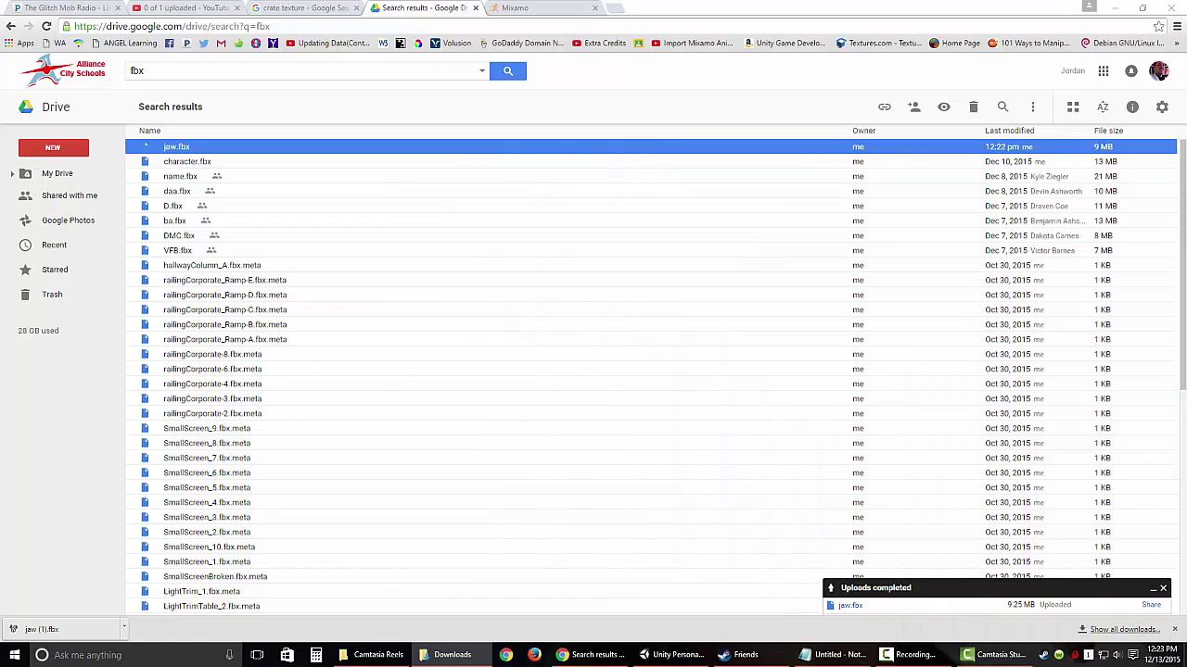